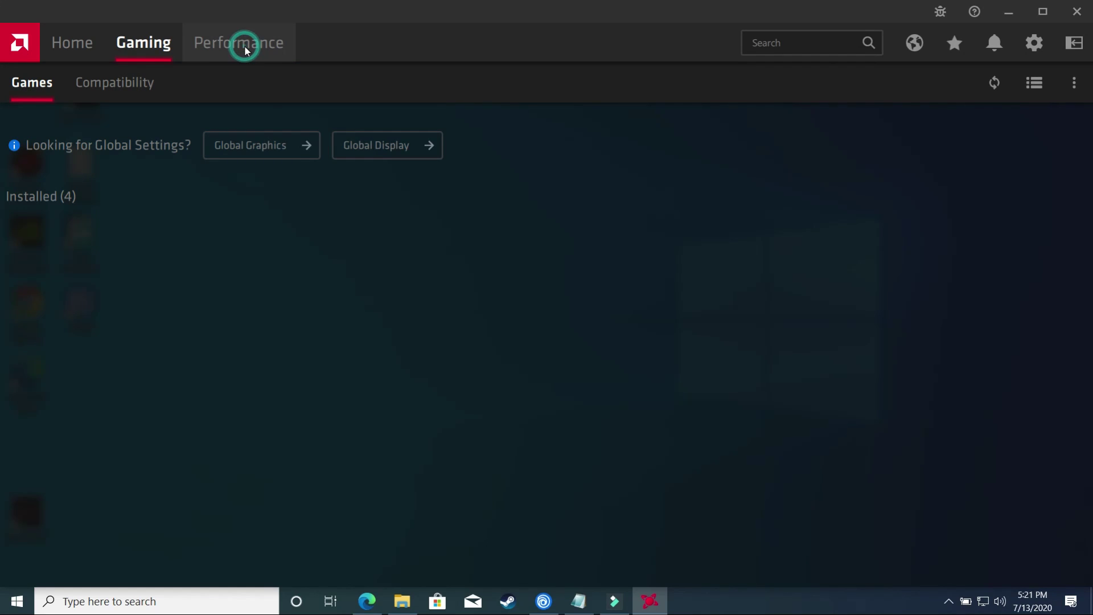
# Review the GPU metrics graphs on the Performance tab, then go back to the Home overview.
pyautogui.click(246, 50)
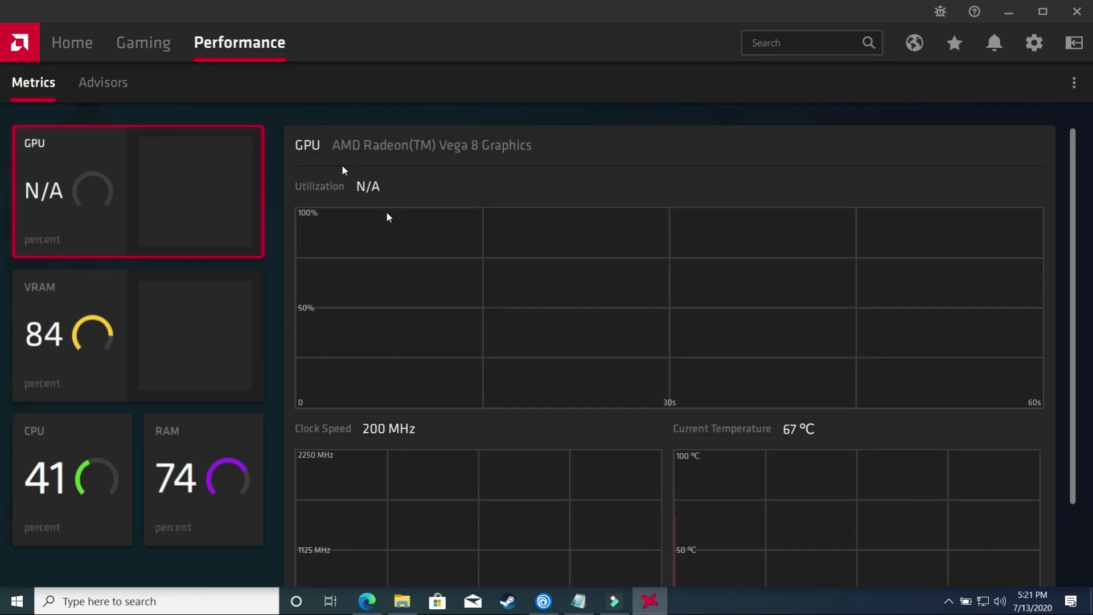
pyautogui.scroll(-3, 448, 310)
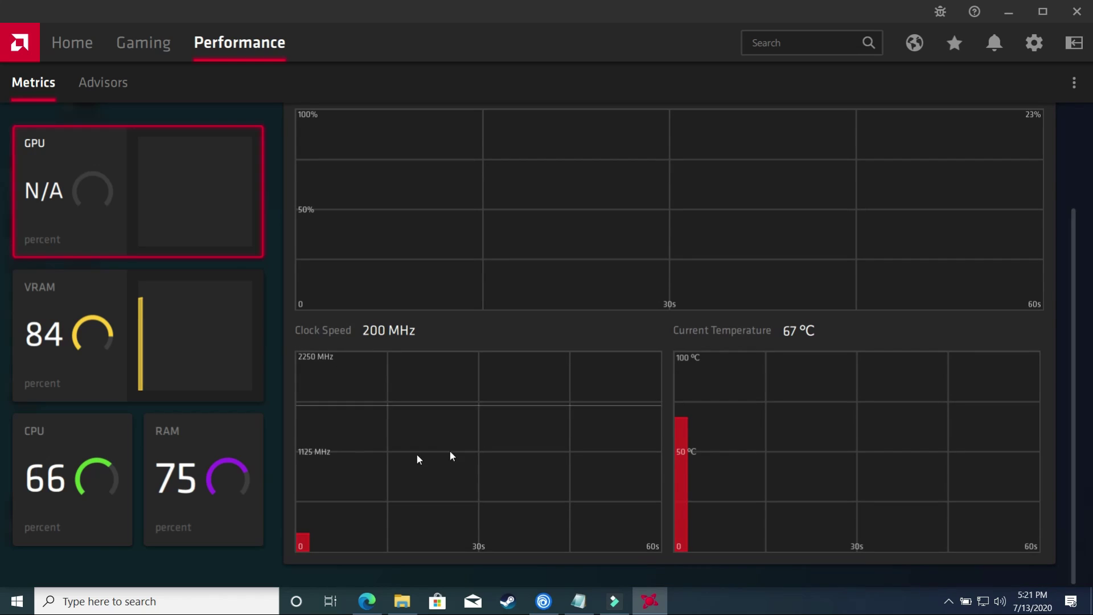
pyautogui.click(154, 50)
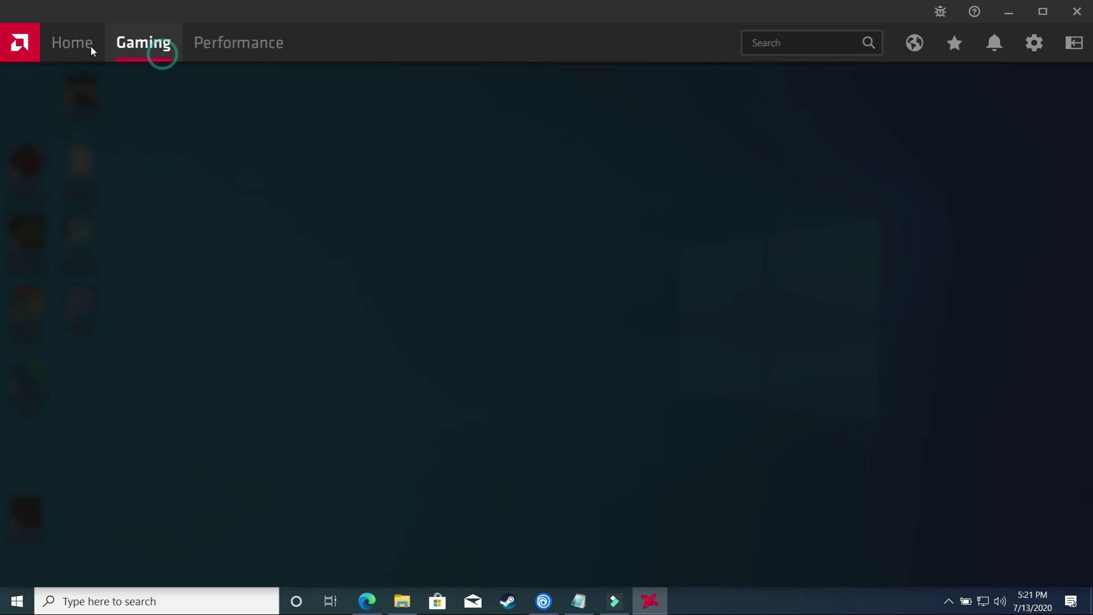
pyautogui.click(82, 46)
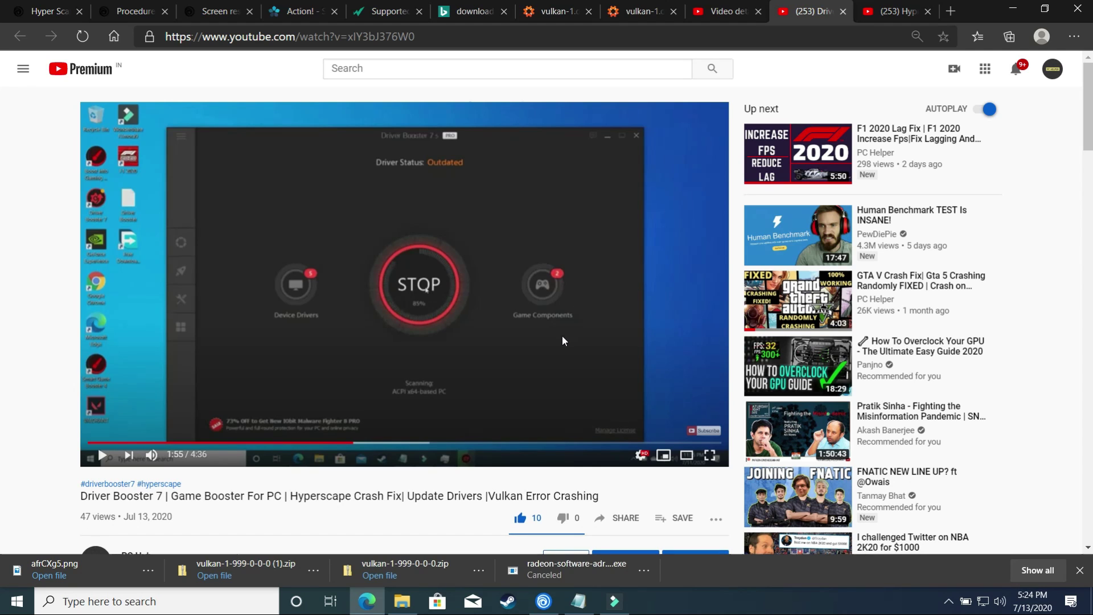
# Zoom in the YouTube page and skip the Driver Booster video ahead past 2:10.
pyautogui.hotkey('ctrl', '+')
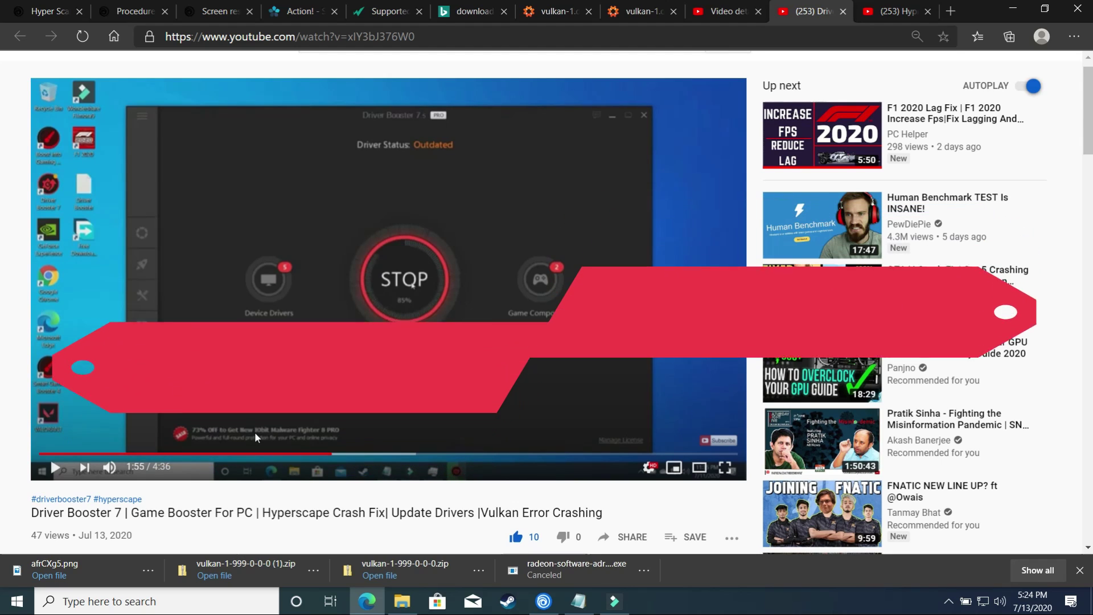
pyautogui.click(369, 455)
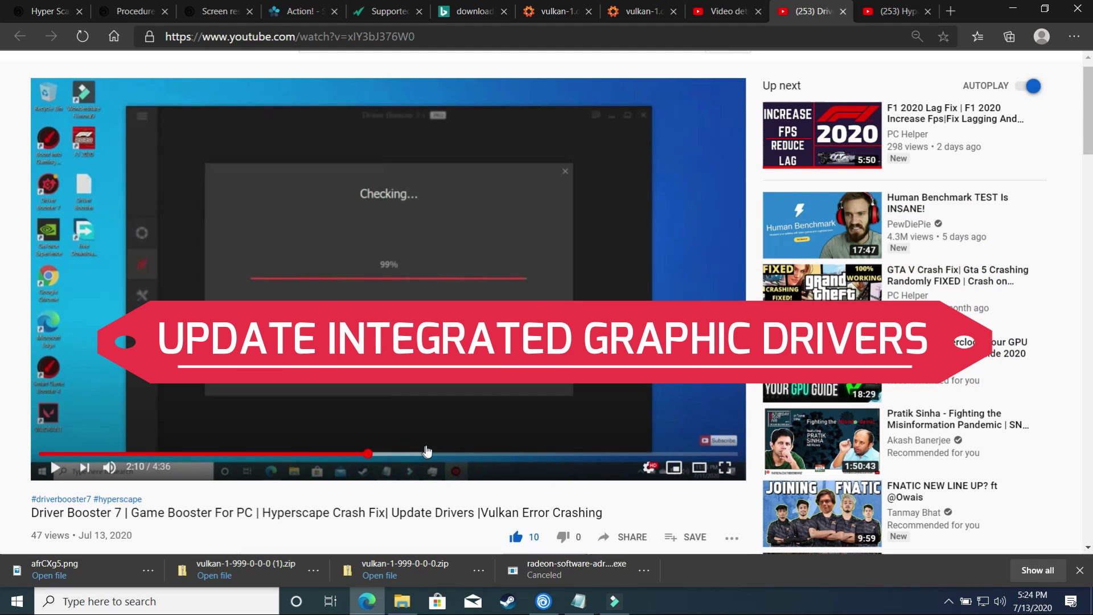
pyautogui.click(418, 455)
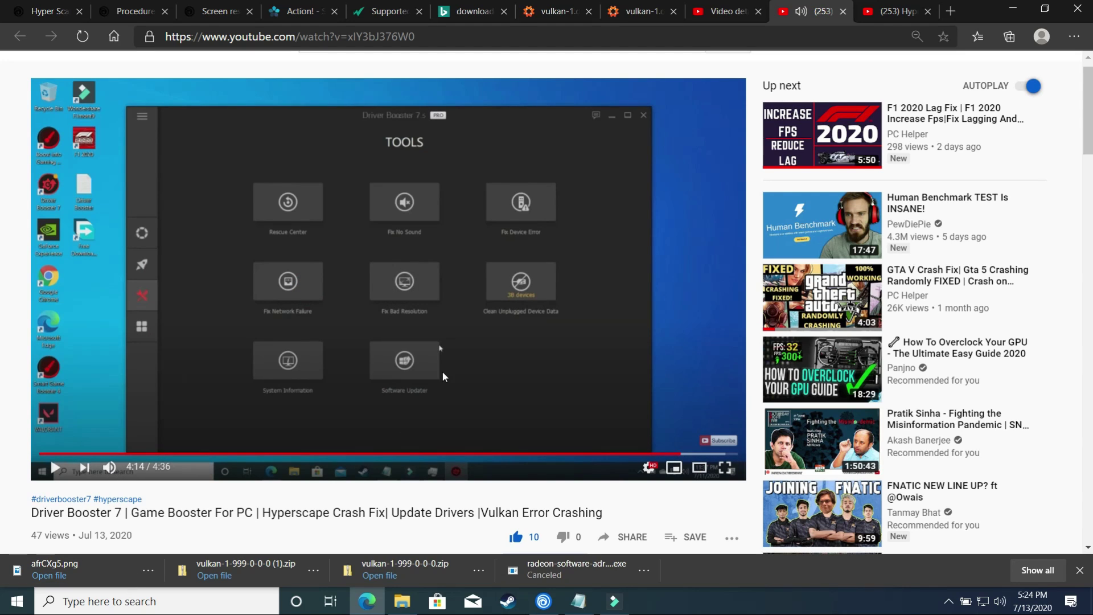
pyautogui.scroll(-8, 541, 442)
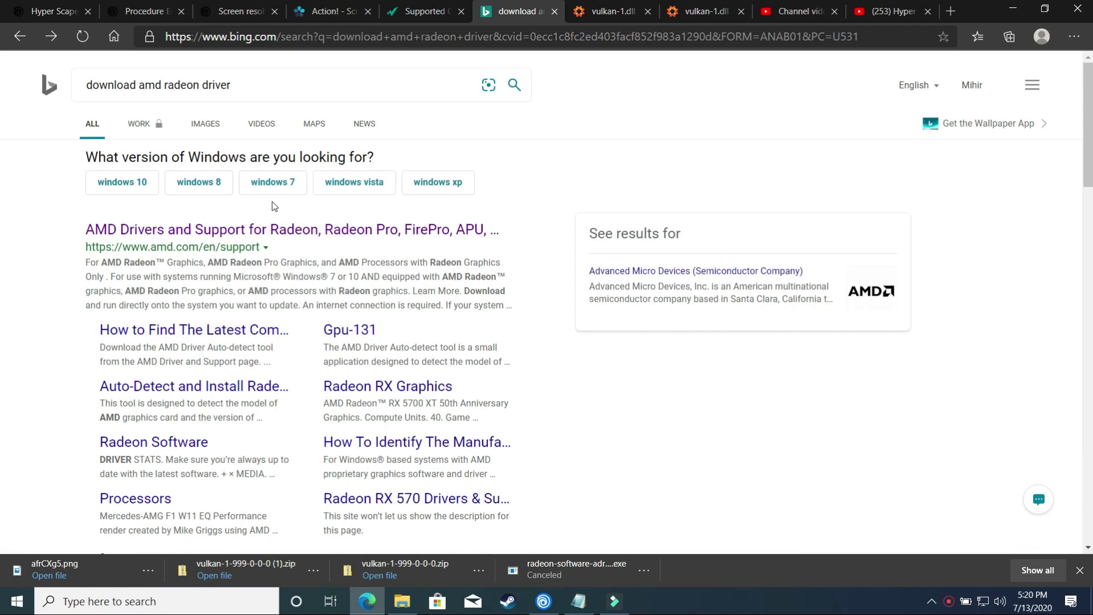
# Open AMD's Drivers and Support result from the Bing search.
pyautogui.scroll(-2, 272, 201)
pyautogui.scroll(2, 273, 202)
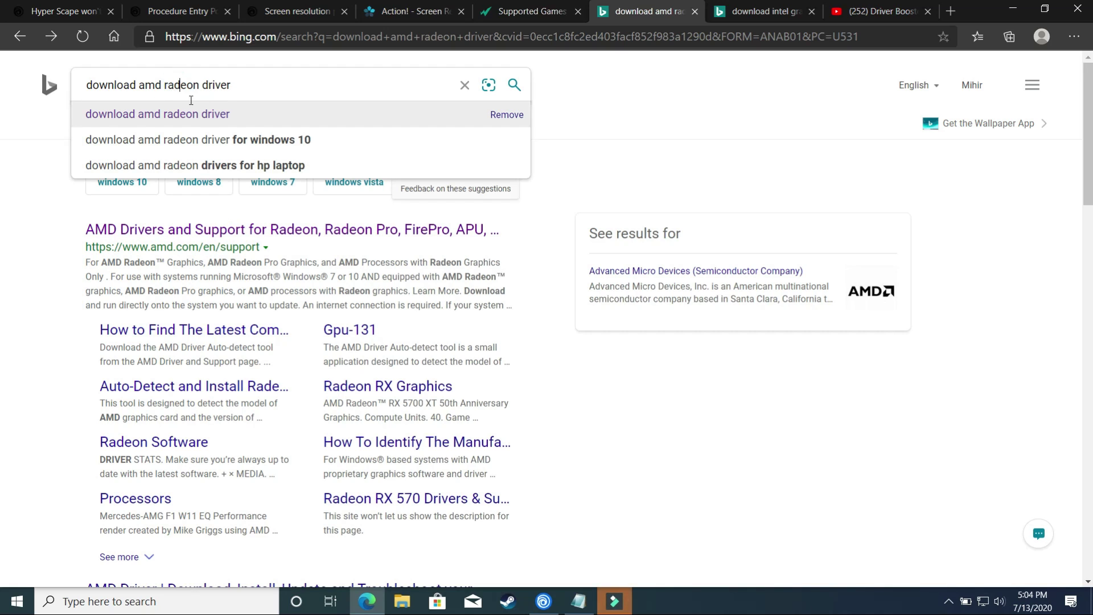
pyautogui.click(155, 232)
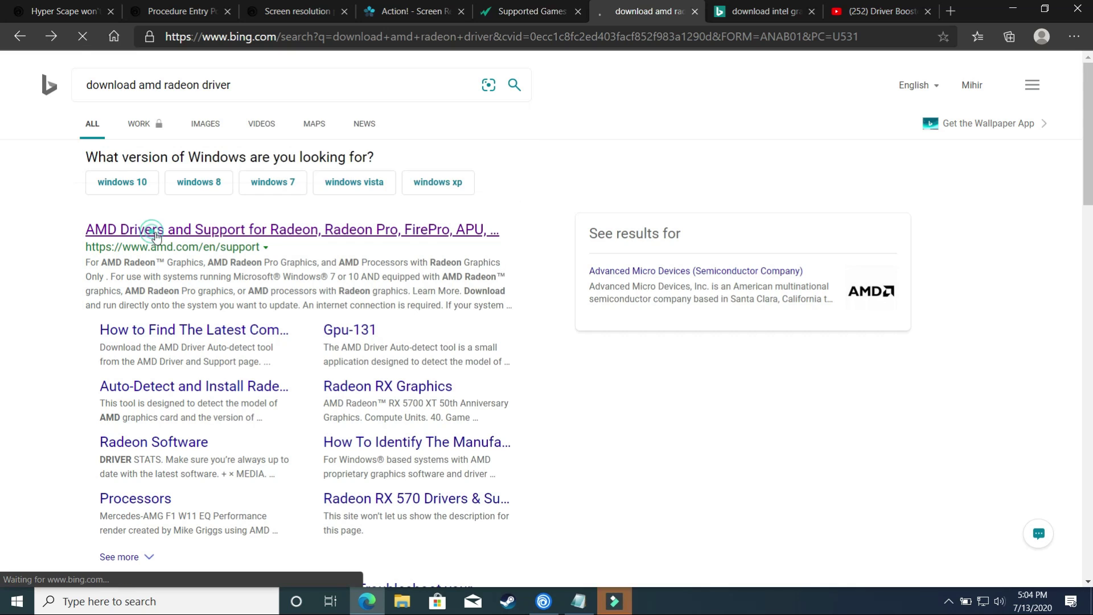
# Switch to the Intel graphics driver search results and browse them.
pyautogui.hotkey('ctrl', 'Tab')
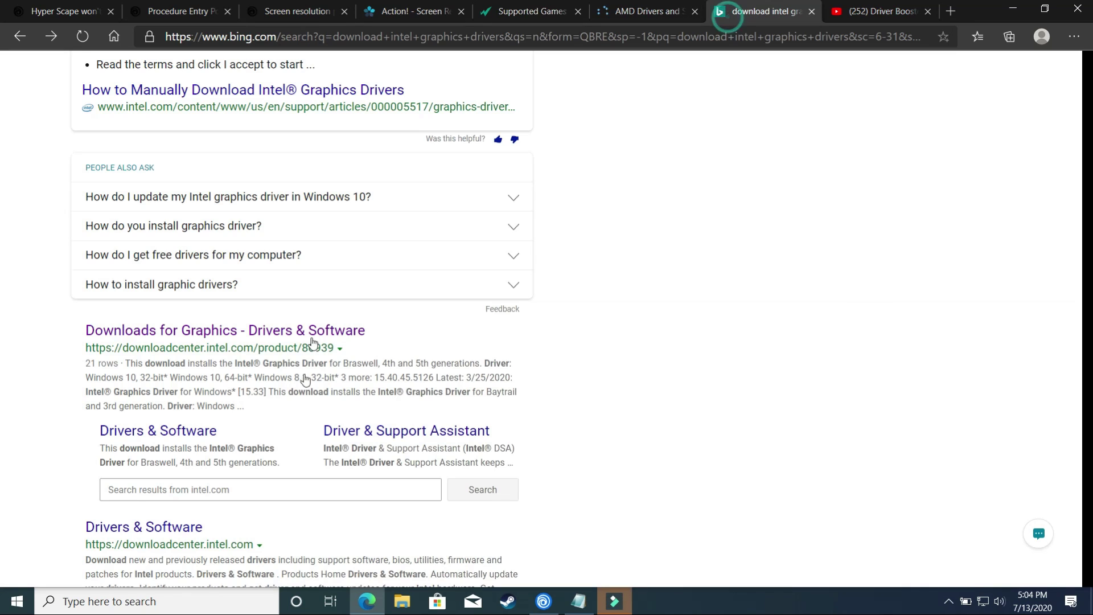
pyautogui.scroll(1, 279, 425)
pyautogui.scroll(5, 279, 425)
pyautogui.scroll(-6, 279, 409)
pyautogui.scroll(2, 279, 353)
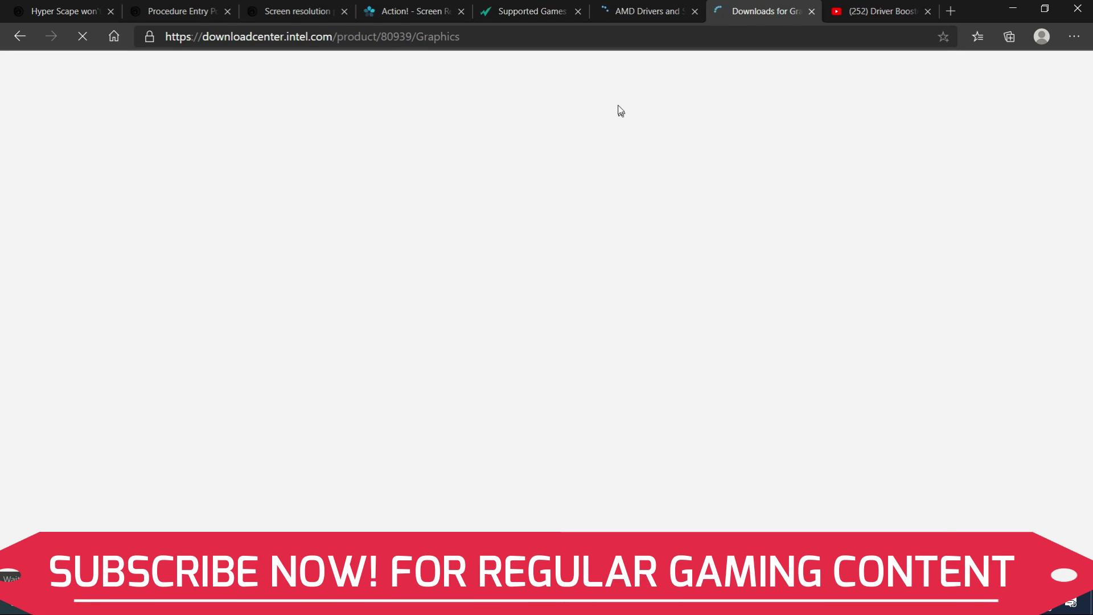
# On AMD's support page, start the Radeon auto-detect installer download, then cancel it.
pyautogui.hotkey('ctrl', 'shift', 'Tab')
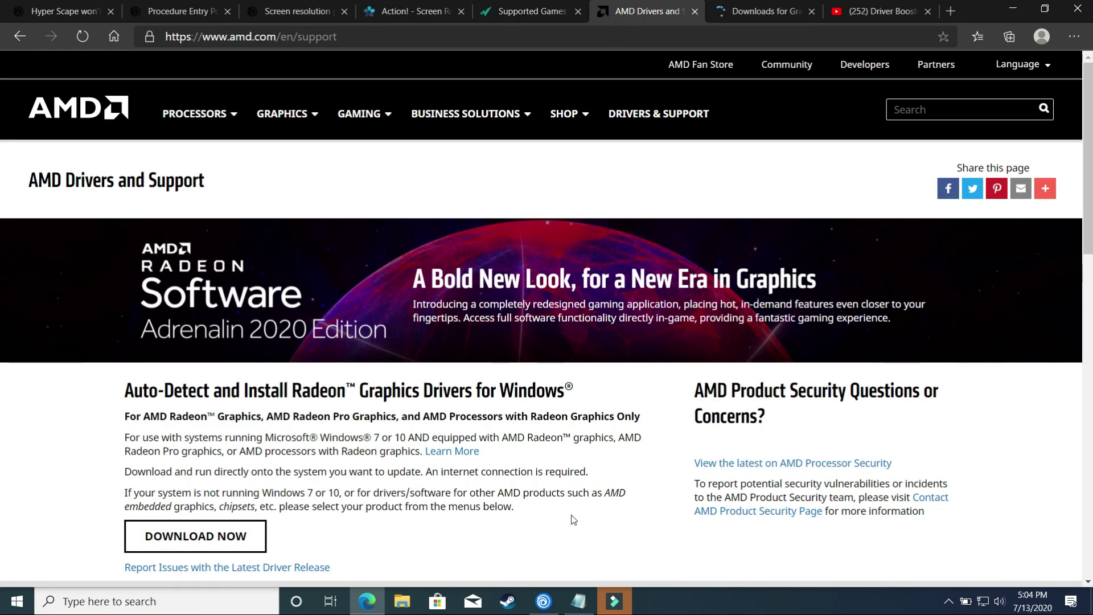
pyautogui.scroll(-1, 411, 419)
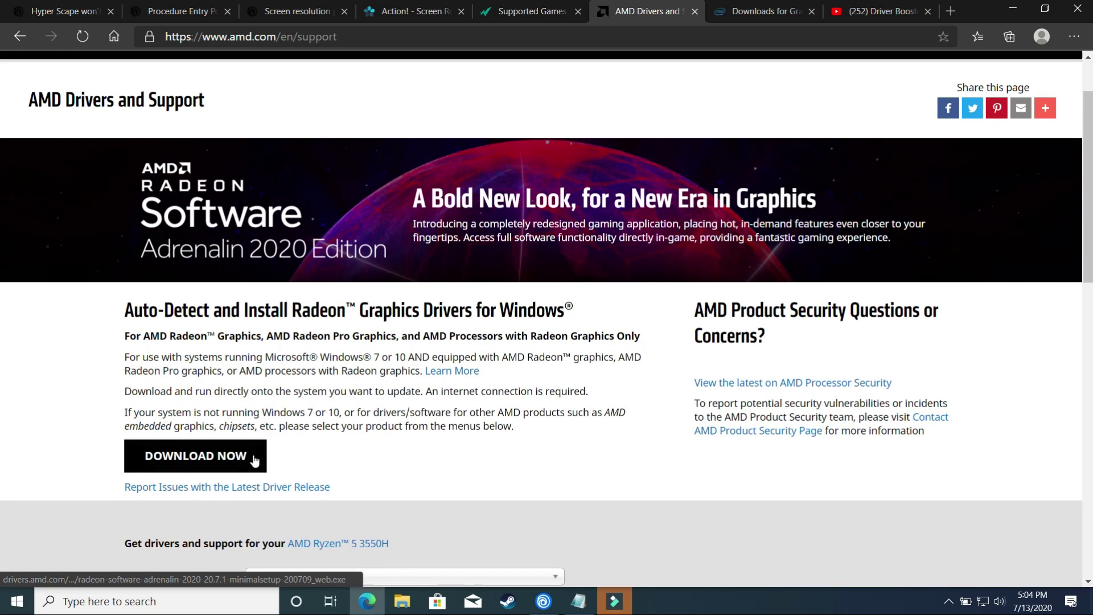
pyautogui.click(250, 455)
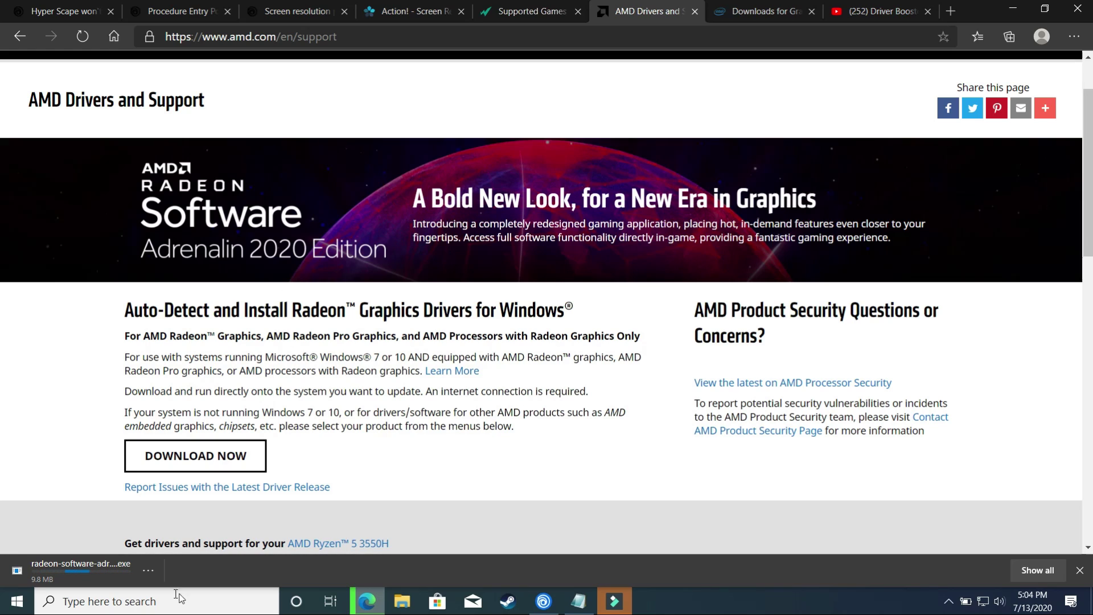
pyautogui.click(153, 571)
pyautogui.click(169, 546)
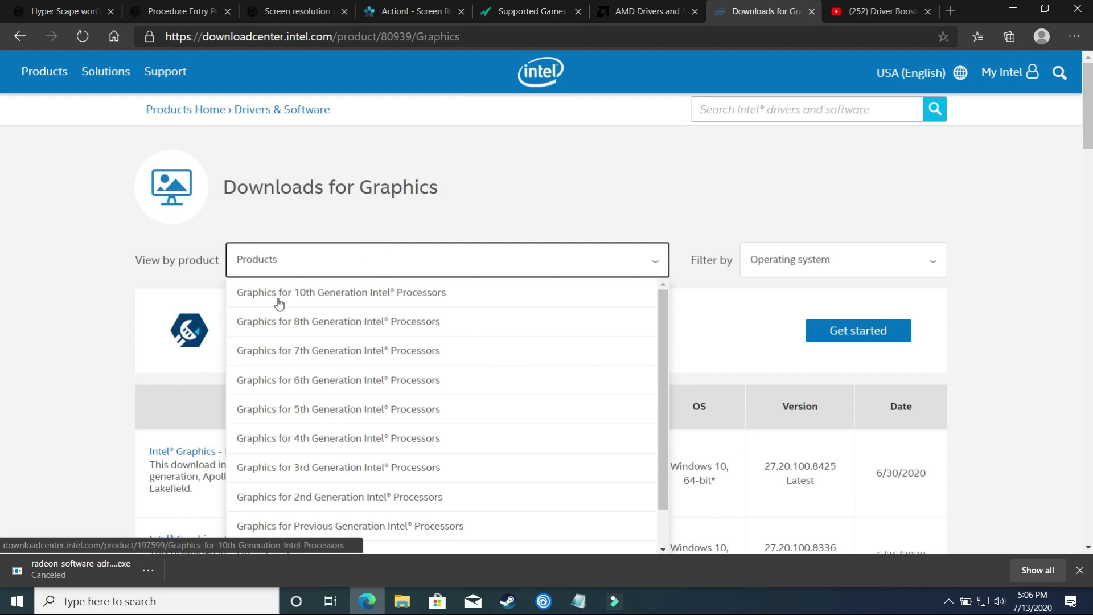
# Choose 8th Generation graphics, Intel UHD Graphics 630, and open the Windows 10 DCH Drivers page.
pyautogui.click(288, 321)
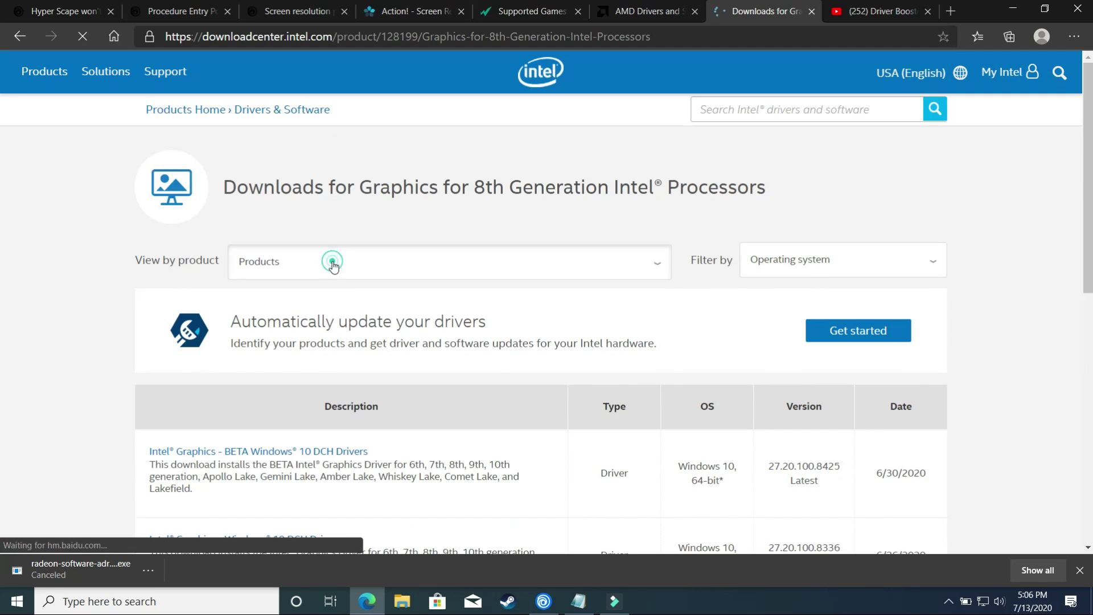
pyautogui.click(332, 259)
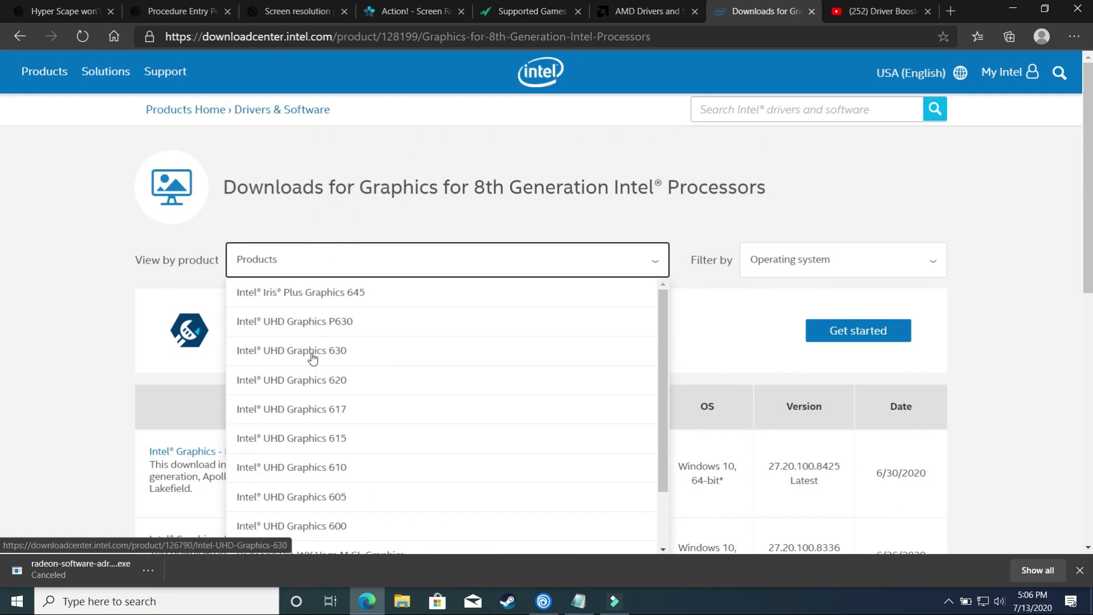
pyautogui.click(312, 351)
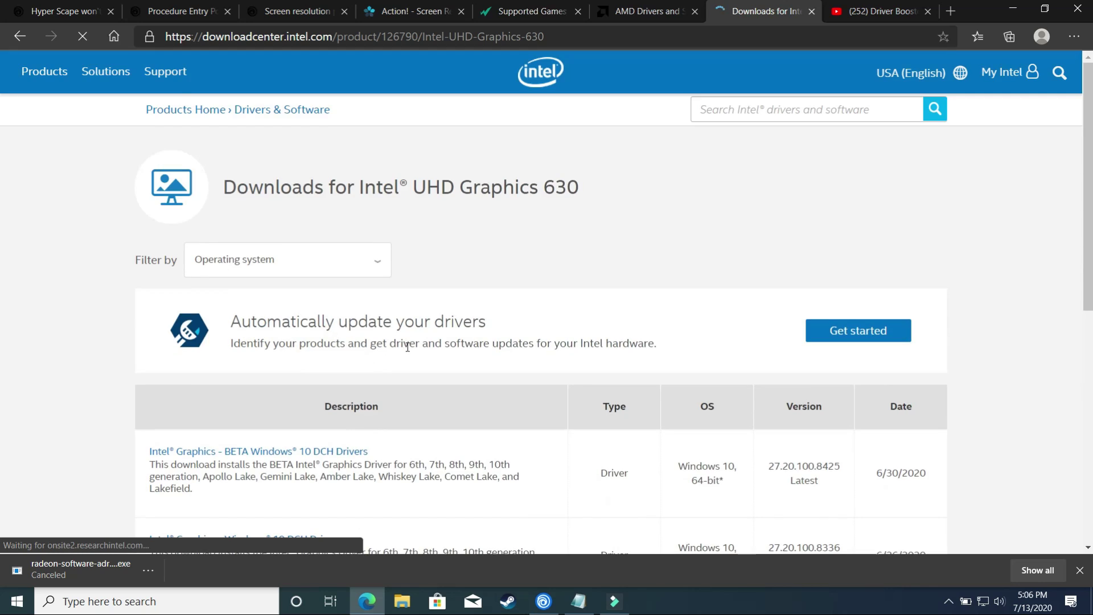
pyautogui.scroll(-3, 337, 285)
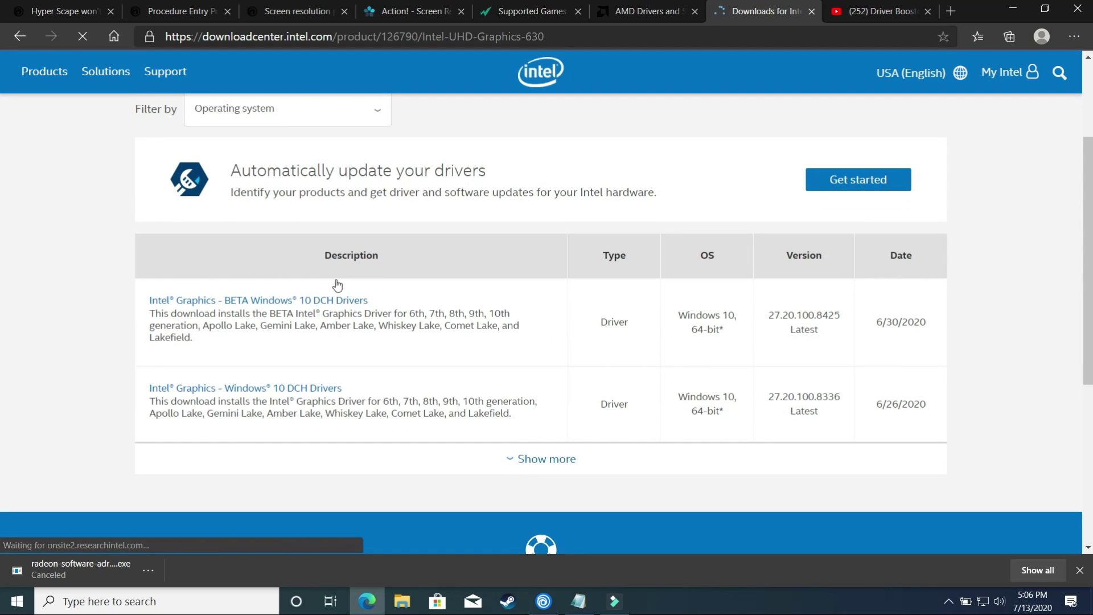
pyautogui.click(294, 385)
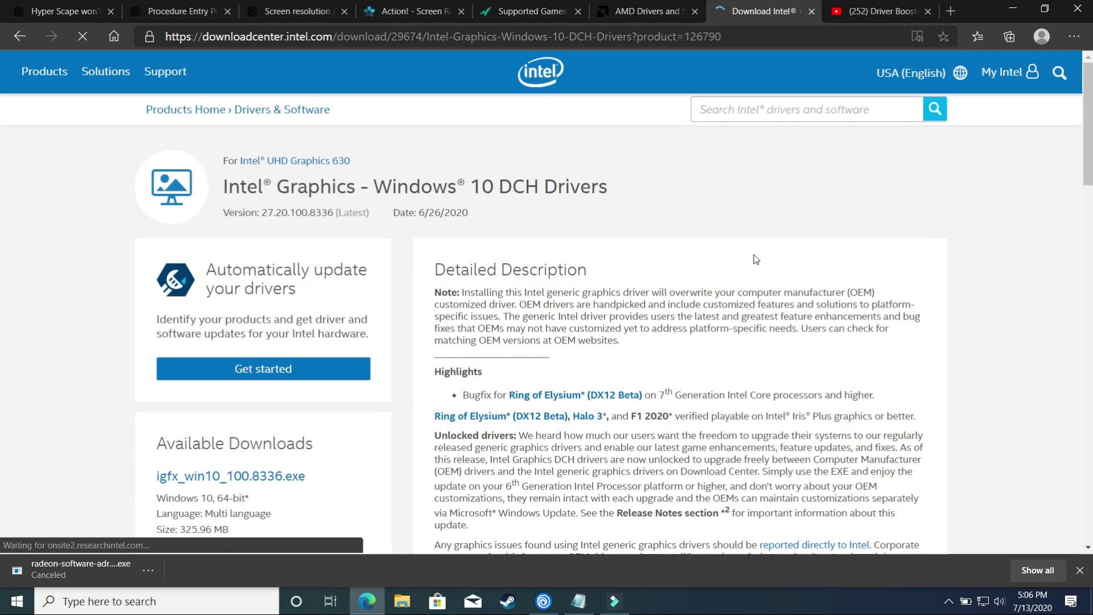
pyautogui.scroll(-8, 677, 321)
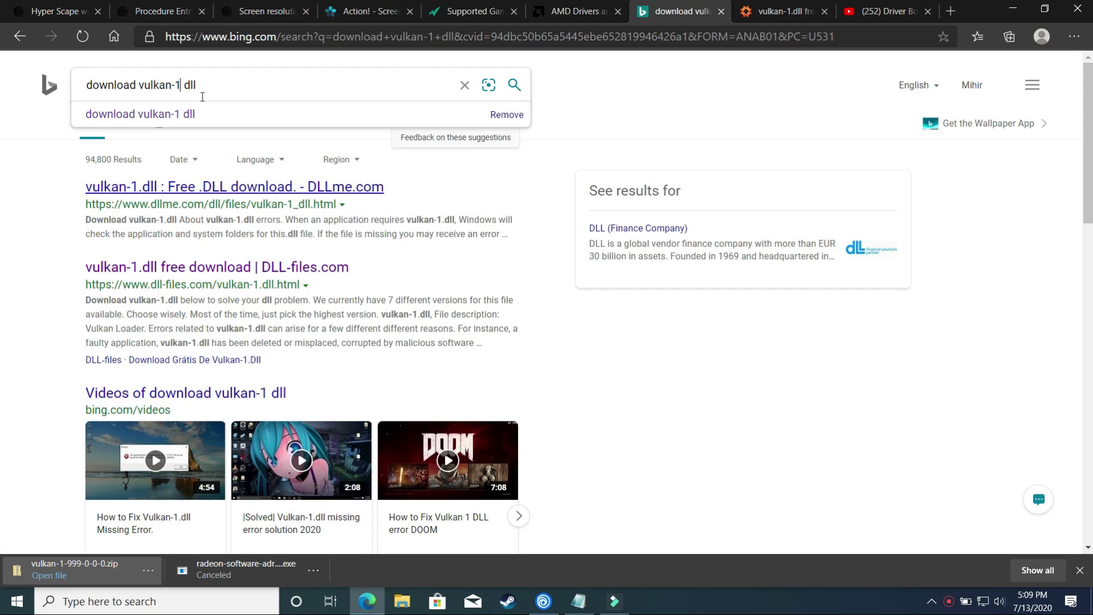
# Download the vulkan-1.dll 1.1.126.0 zip from DLL-files.com and open it.
pyautogui.click(1, 244)
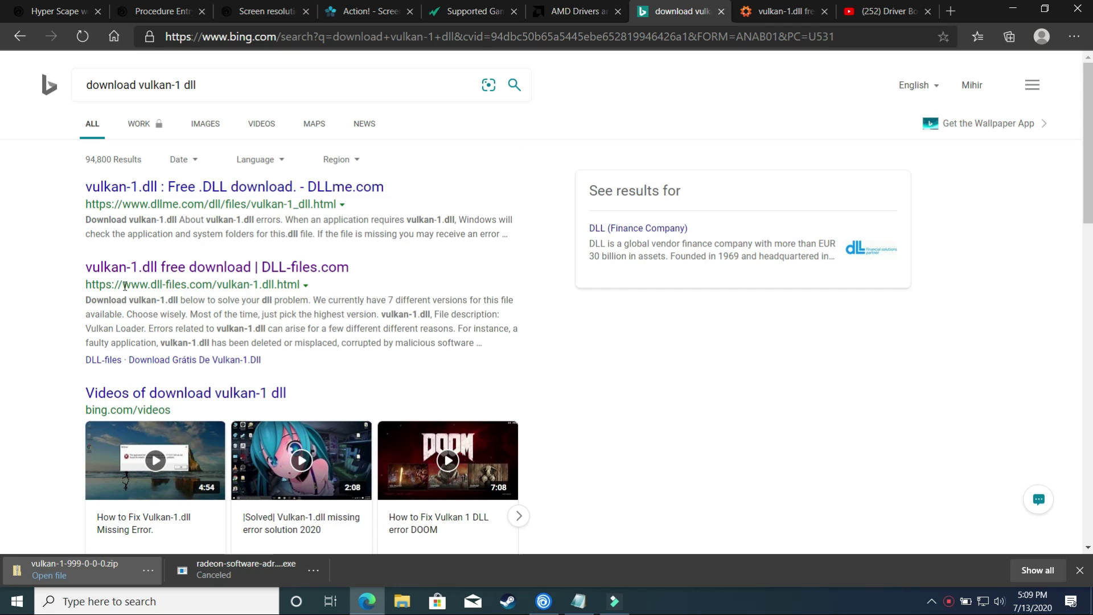
pyautogui.moveTo(258, 289); pyautogui.dragTo(257, 289)
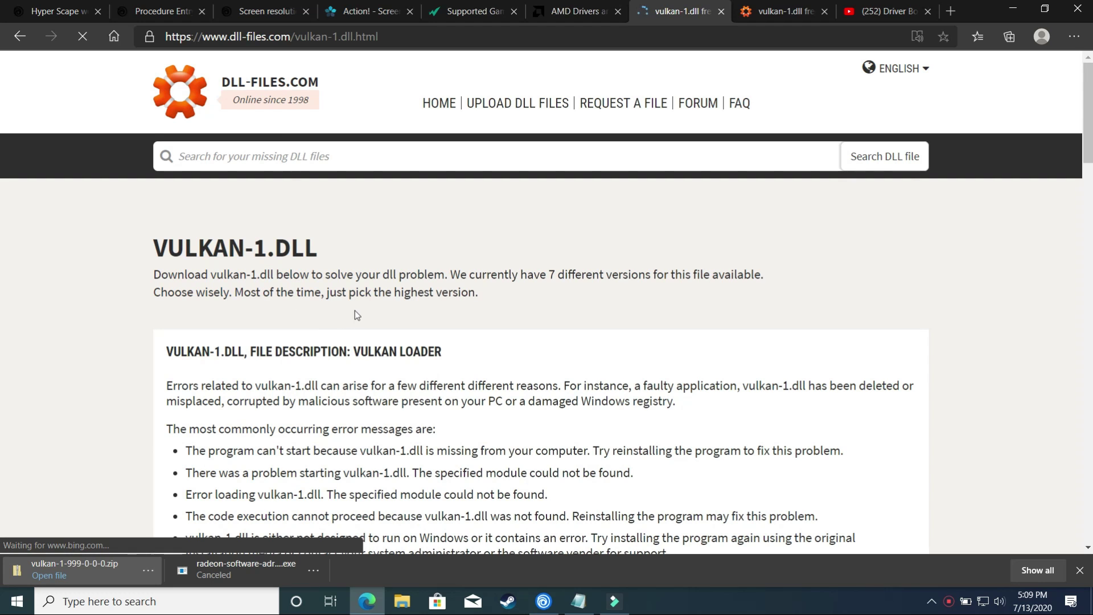
pyautogui.scroll(-10, 367, 333)
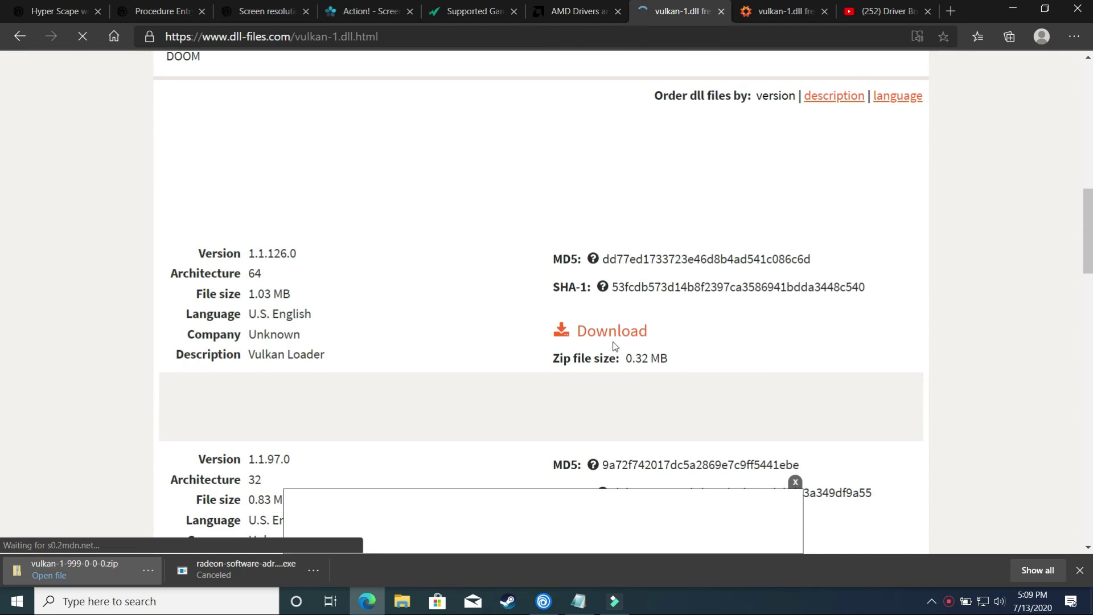
pyautogui.click(596, 341)
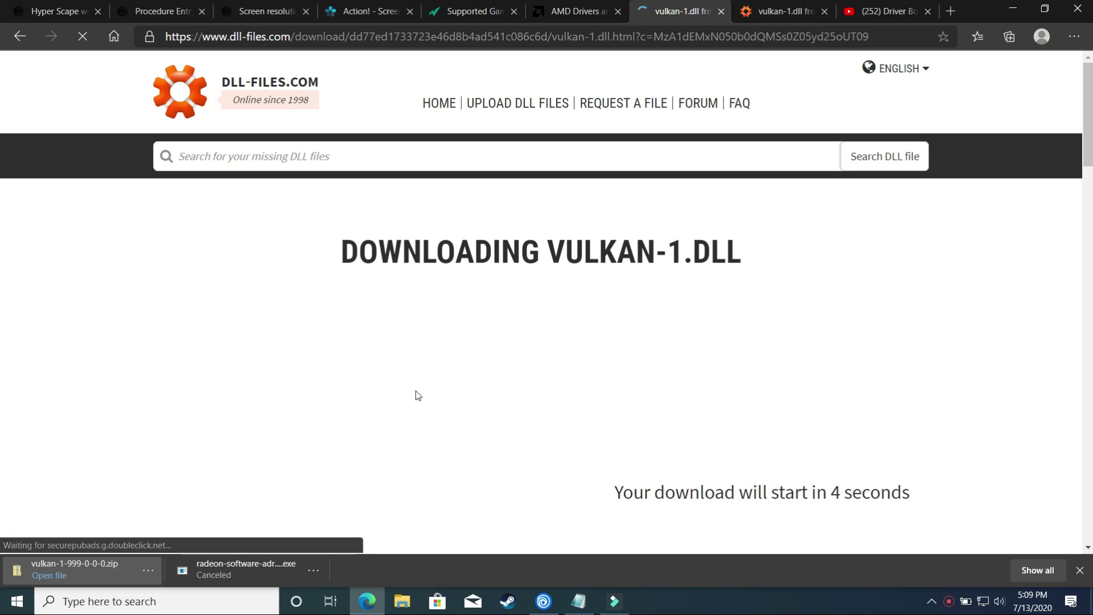
pyautogui.scroll(-3, 407, 359)
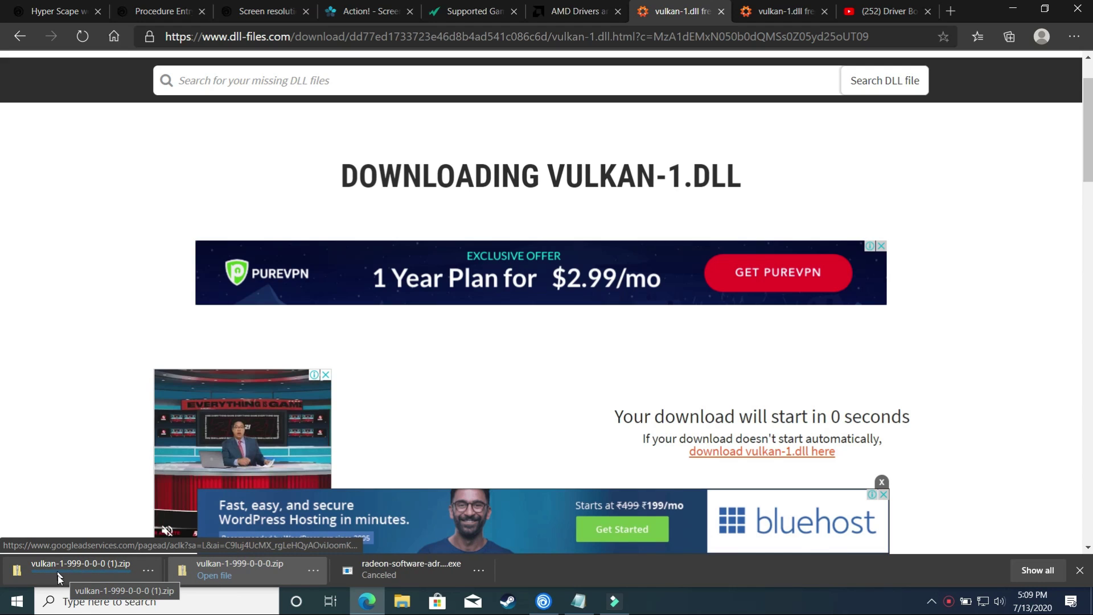
pyautogui.click(62, 568)
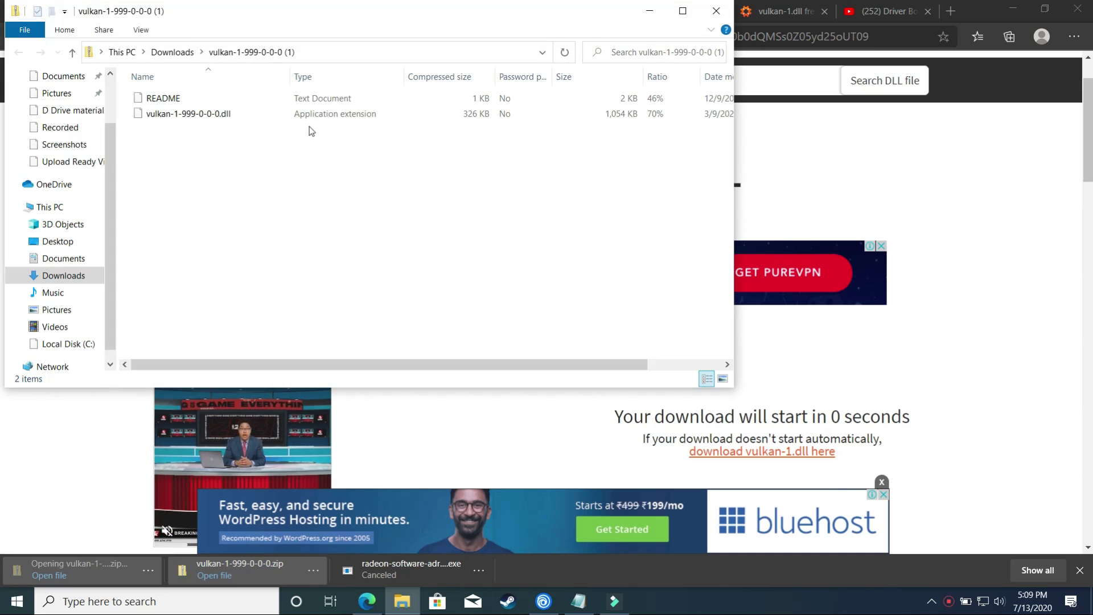
# Copy vulkan-1-999-0-0-0.dll from the zip.
pyautogui.click(228, 117)
pyautogui.rightClick(228, 117)
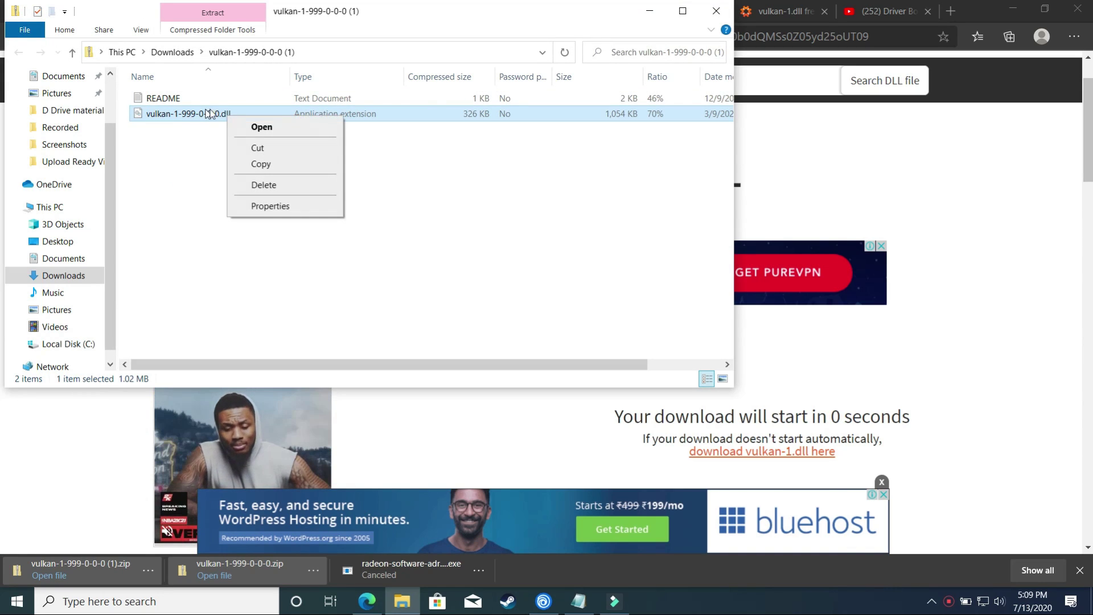
pyautogui.click(260, 164)
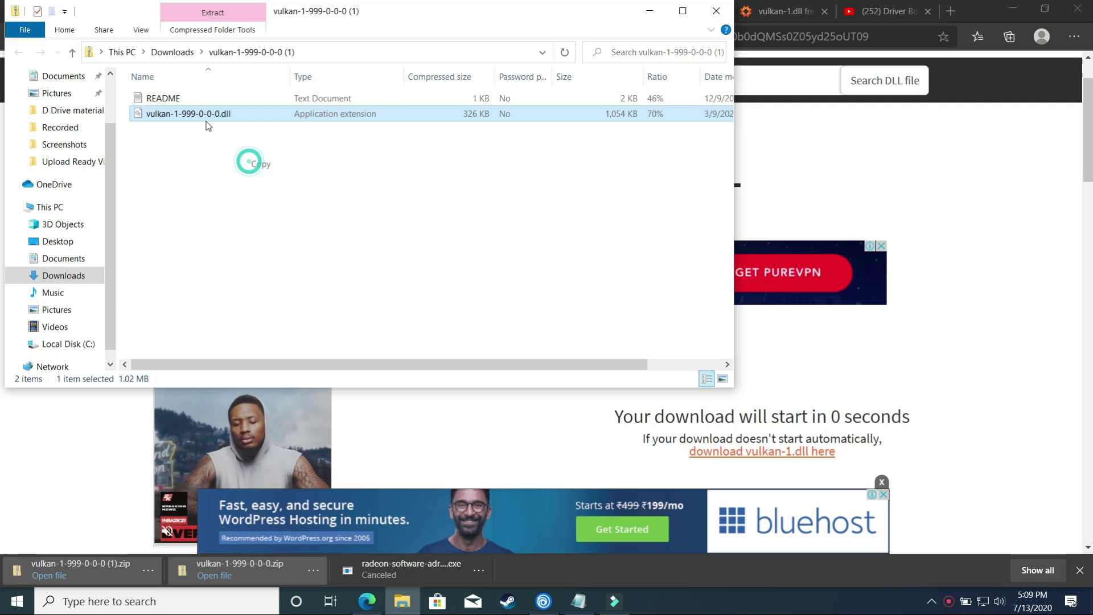
# Go to the Windows folder on Local Disk (C:) and jump to the S folders.
pyautogui.click(81, 347)
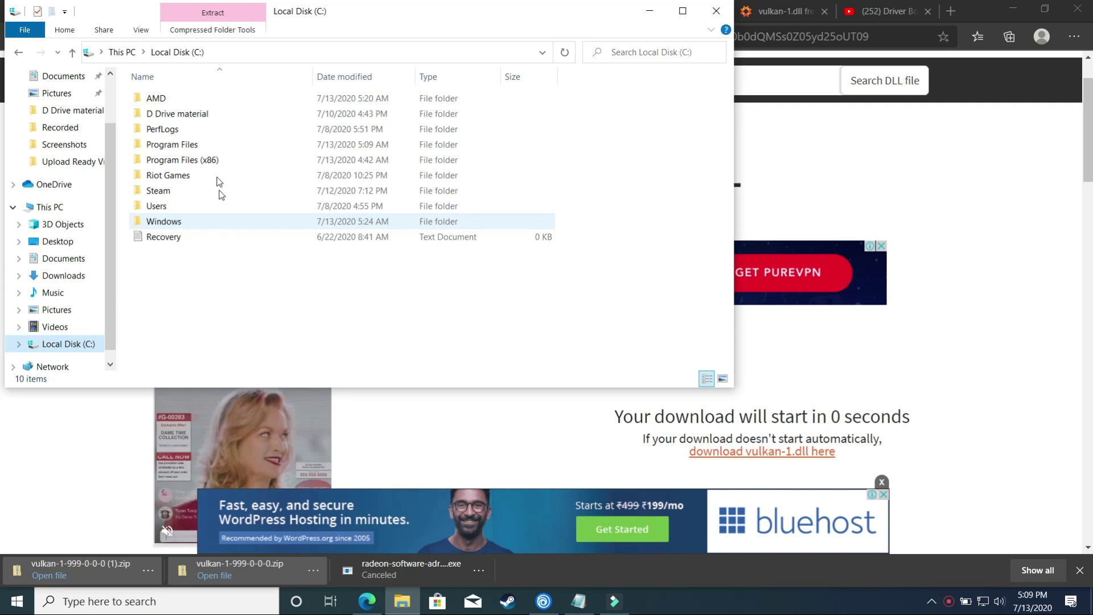
pyautogui.click(174, 224)
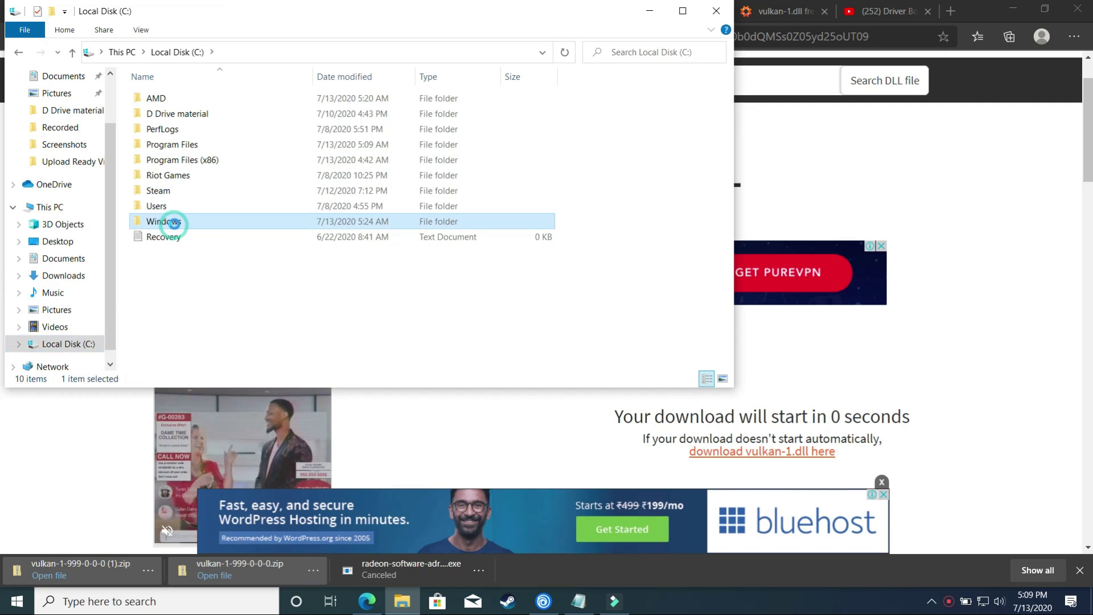
pyautogui.doubleClick(214, 223)
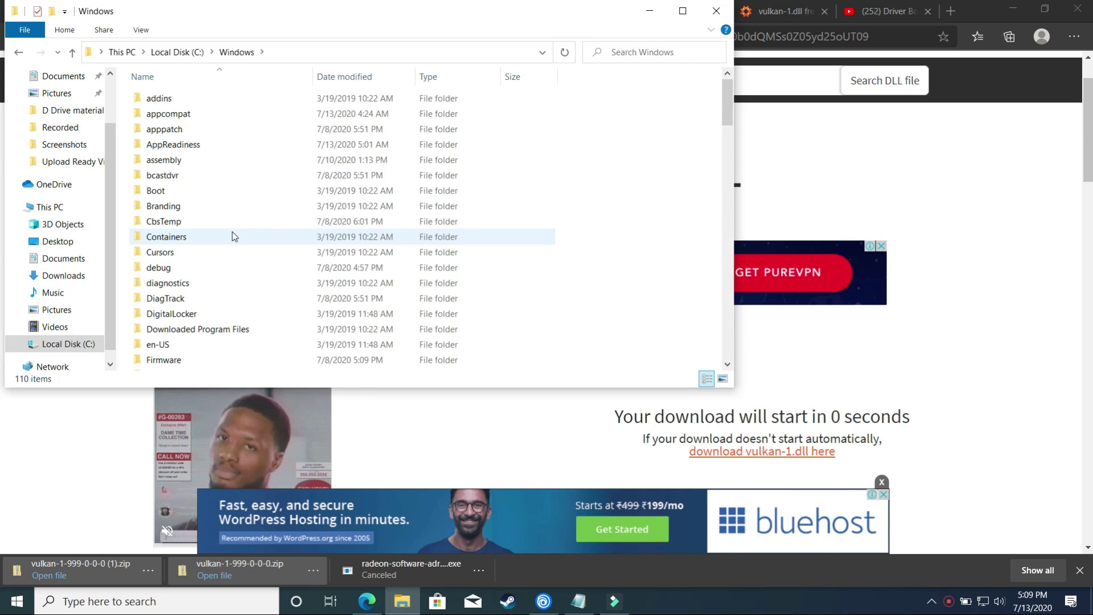
pyautogui.press('s')
pyautogui.press('s')
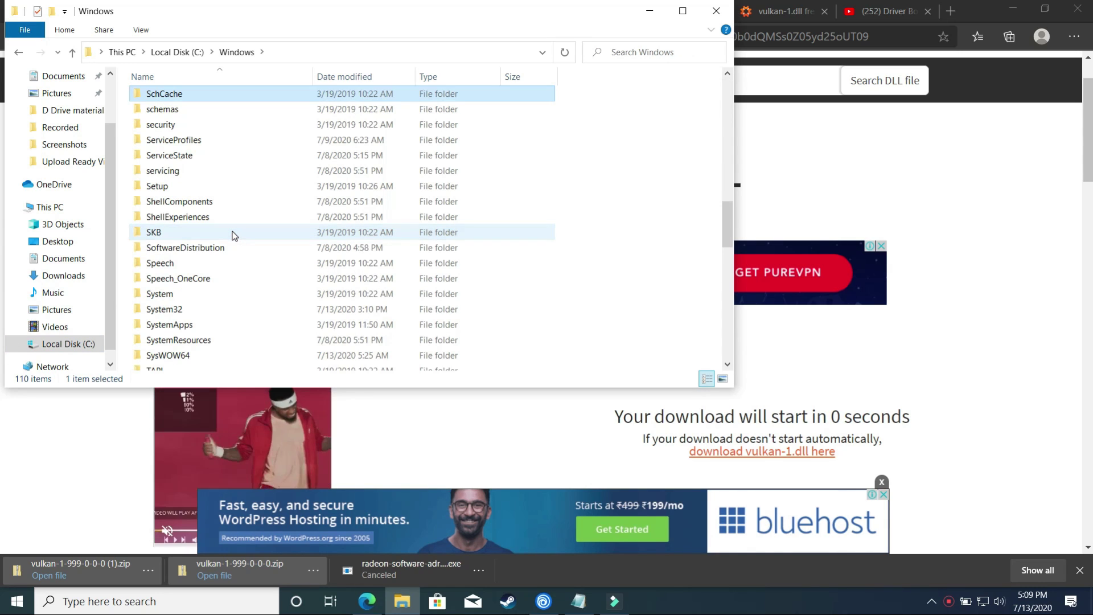
# Paste vulkan-1-999-0-0-0.dll into System32, replacing the existing file with administrator permission.
pyautogui.click(174, 305)
pyautogui.doubleClick(174, 307)
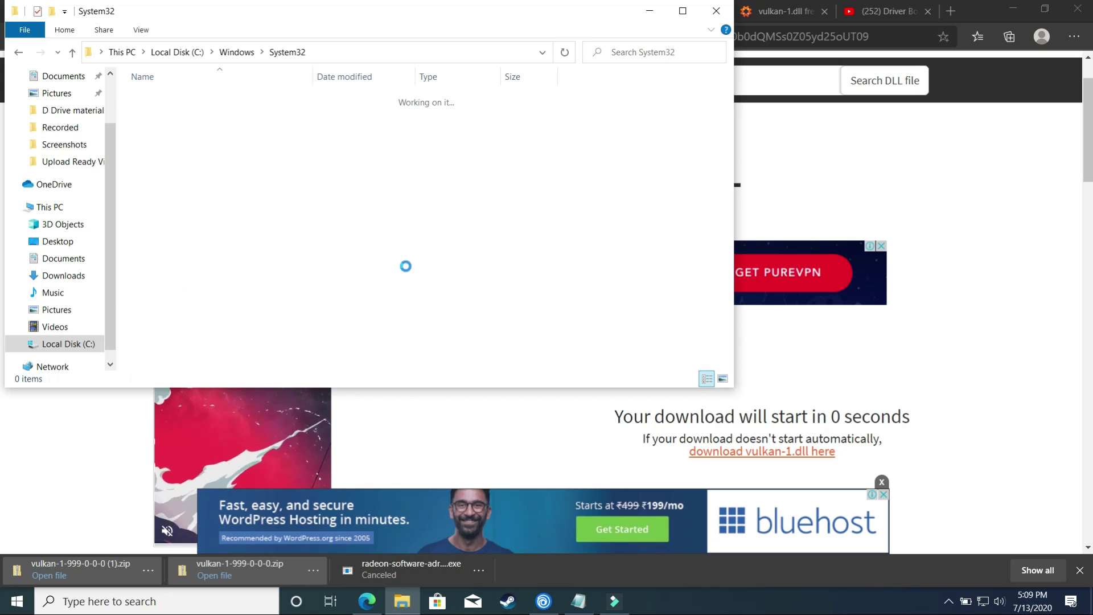
pyautogui.rightClick(636, 204)
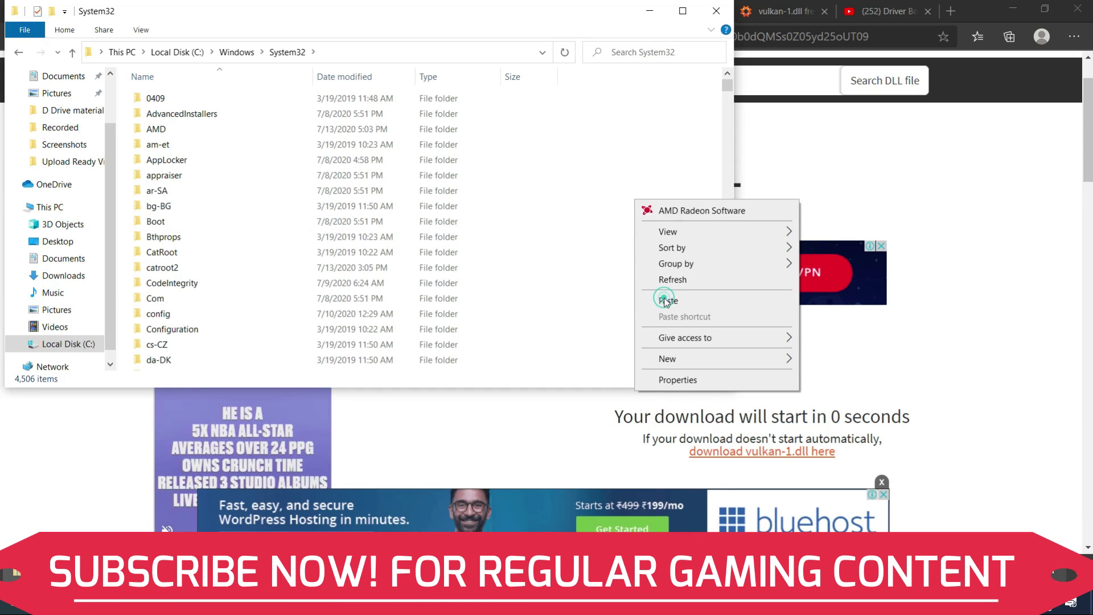
pyautogui.click(666, 301)
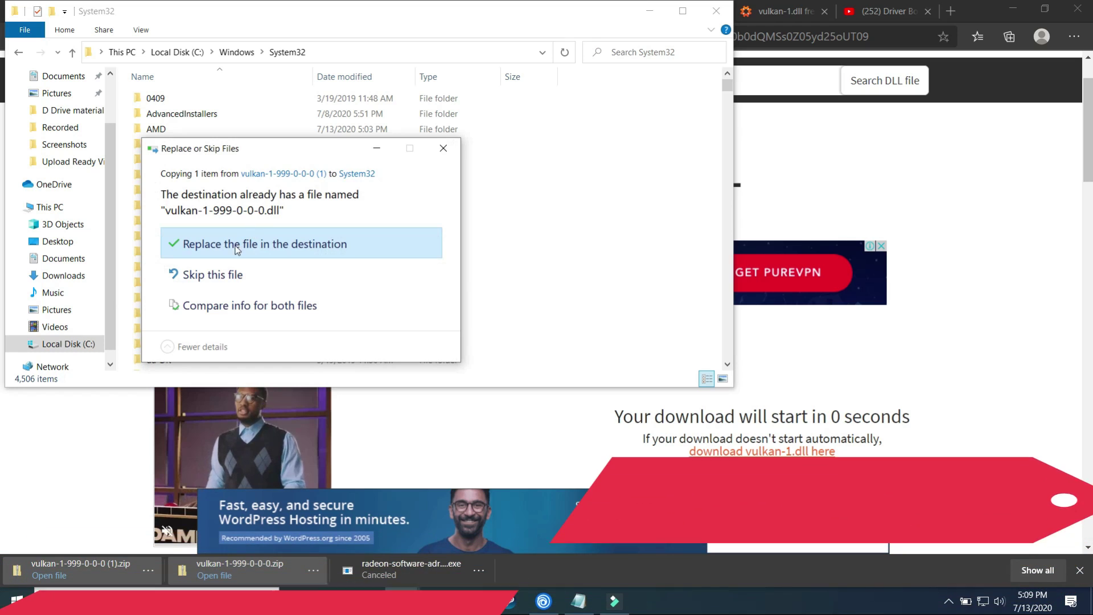
pyautogui.click(249, 246)
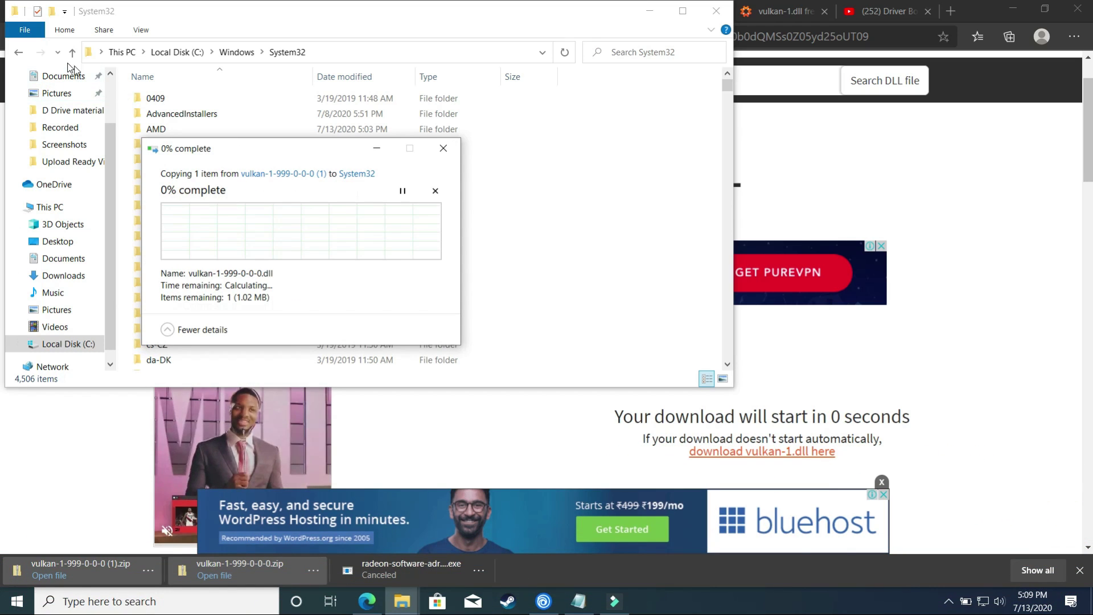
pyautogui.click(262, 231)
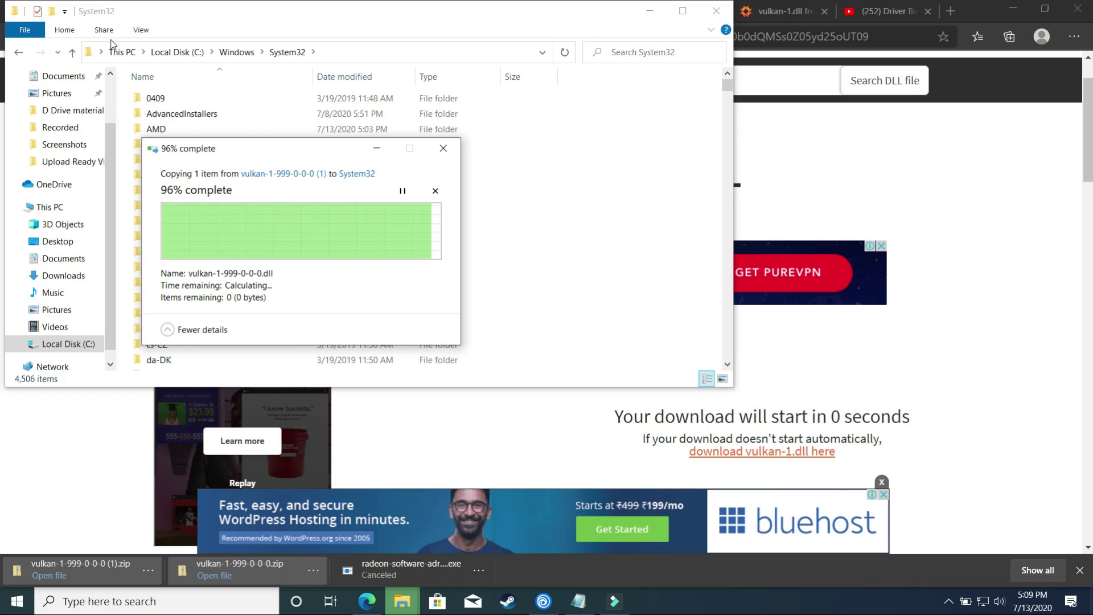
# Paste the dll into SysWOW64, replacing the old copy with administrator permission, then show the desktop.
pyautogui.click(18, 52)
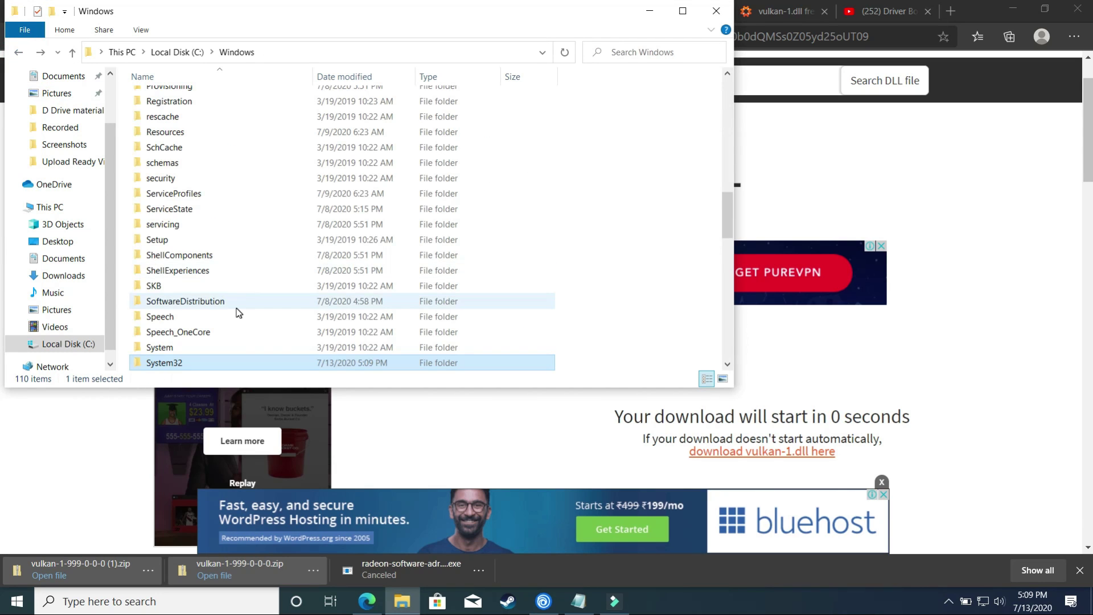
pyautogui.scroll(-2, 239, 313)
pyautogui.click(184, 318)
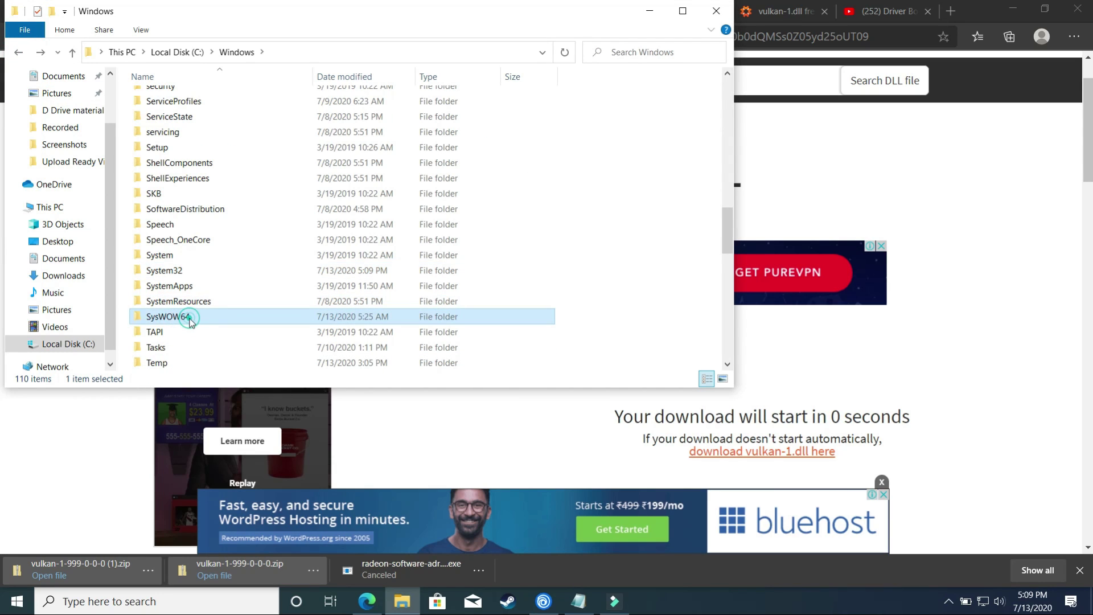
pyautogui.doubleClick(188, 318)
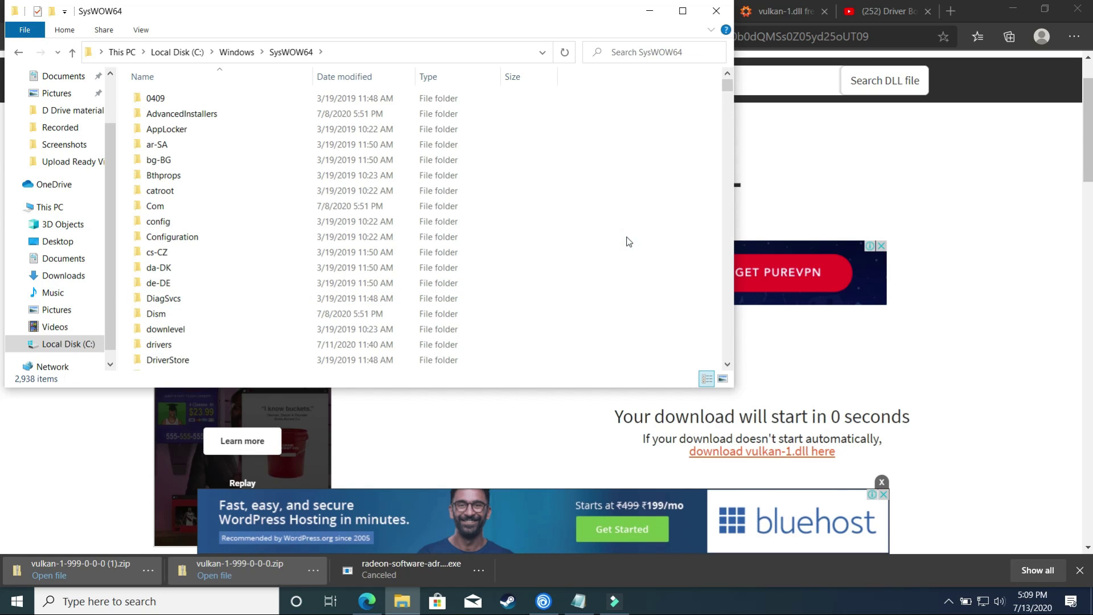
pyautogui.hotkey('ctrl', 'v')
pyautogui.click(589, 242)
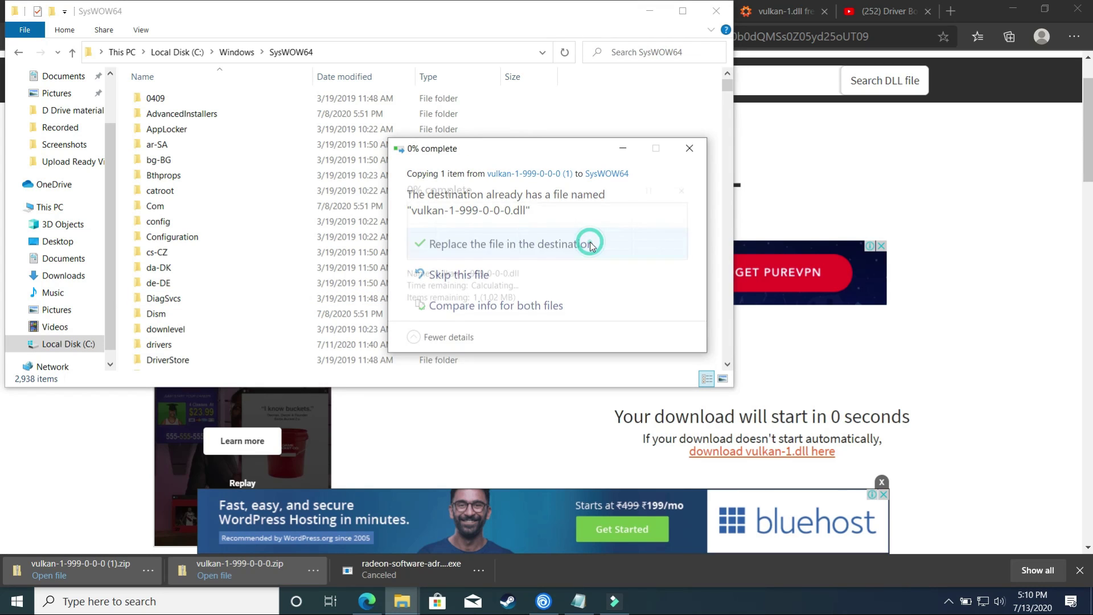
pyautogui.click(529, 234)
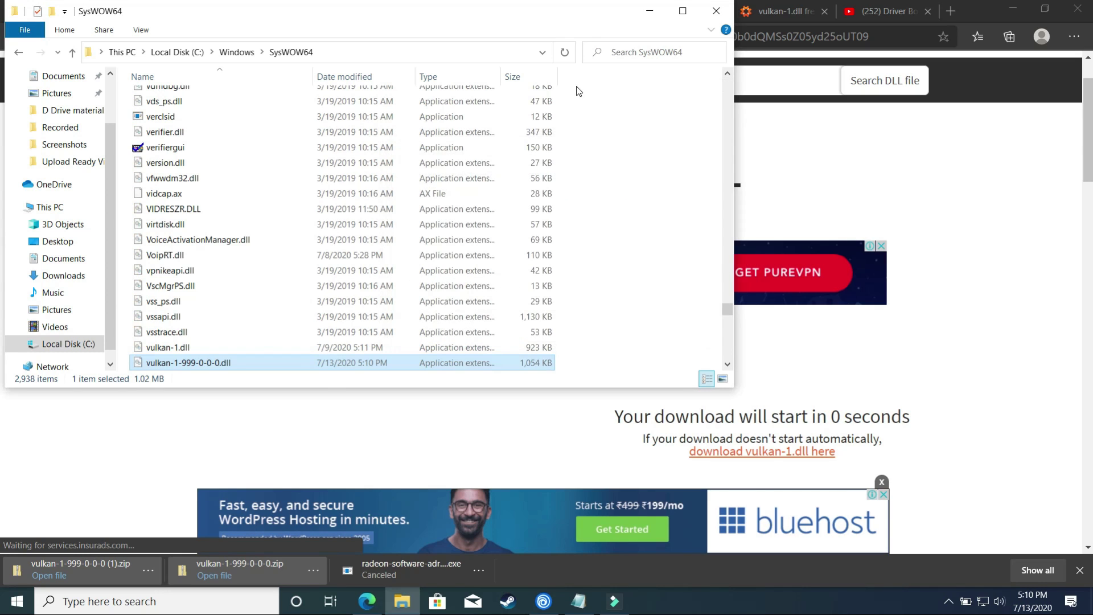
pyautogui.press('super+d')
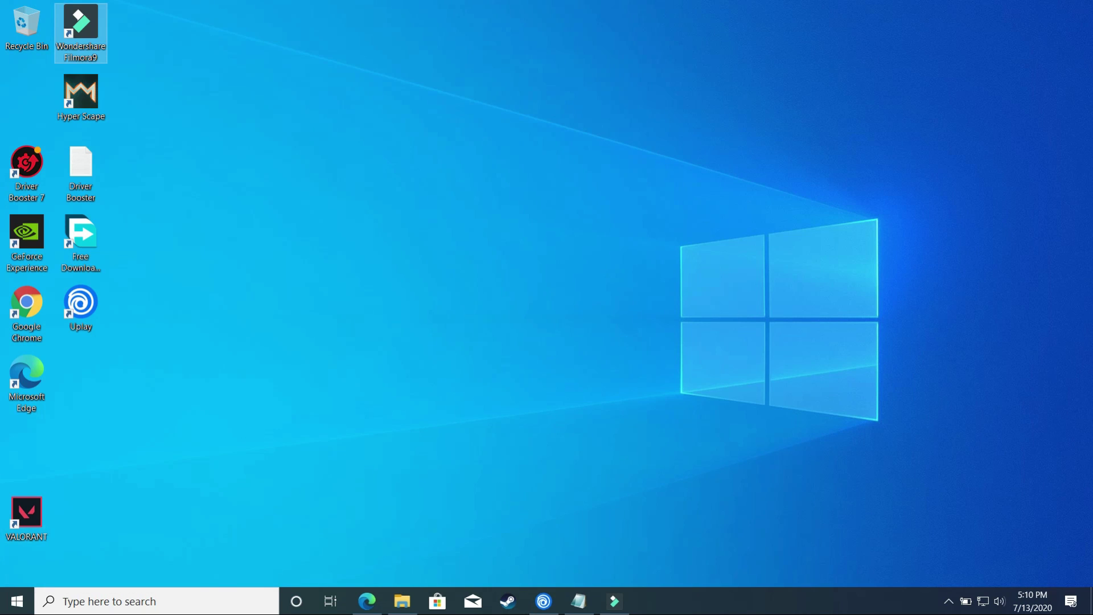
# Open Device Manager from the Start button's Win+X menu.
pyautogui.rightClick(19, 609)
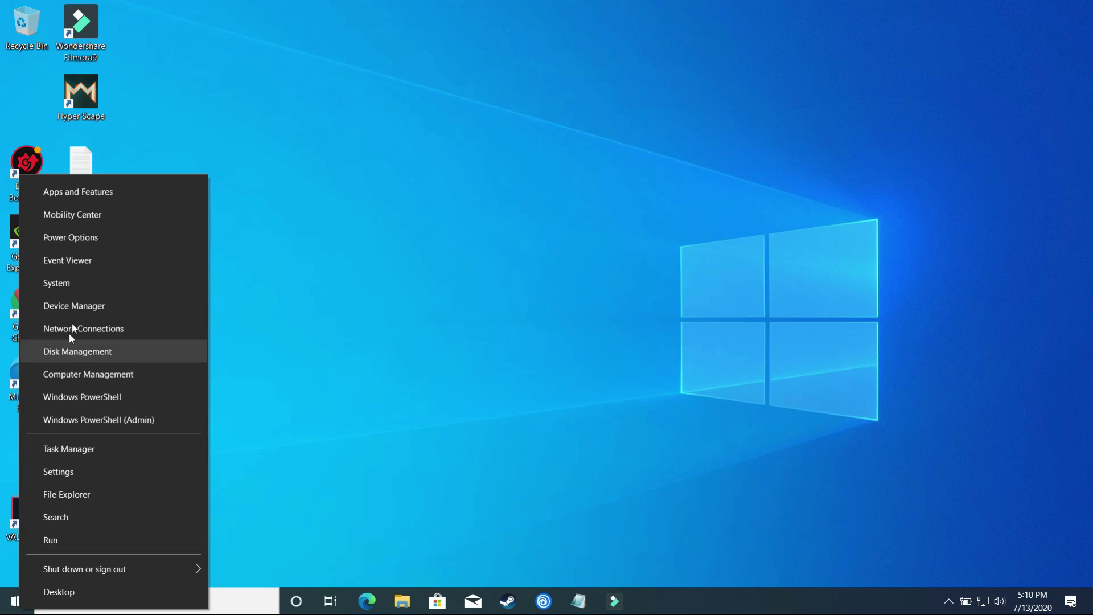
pyautogui.click(80, 306)
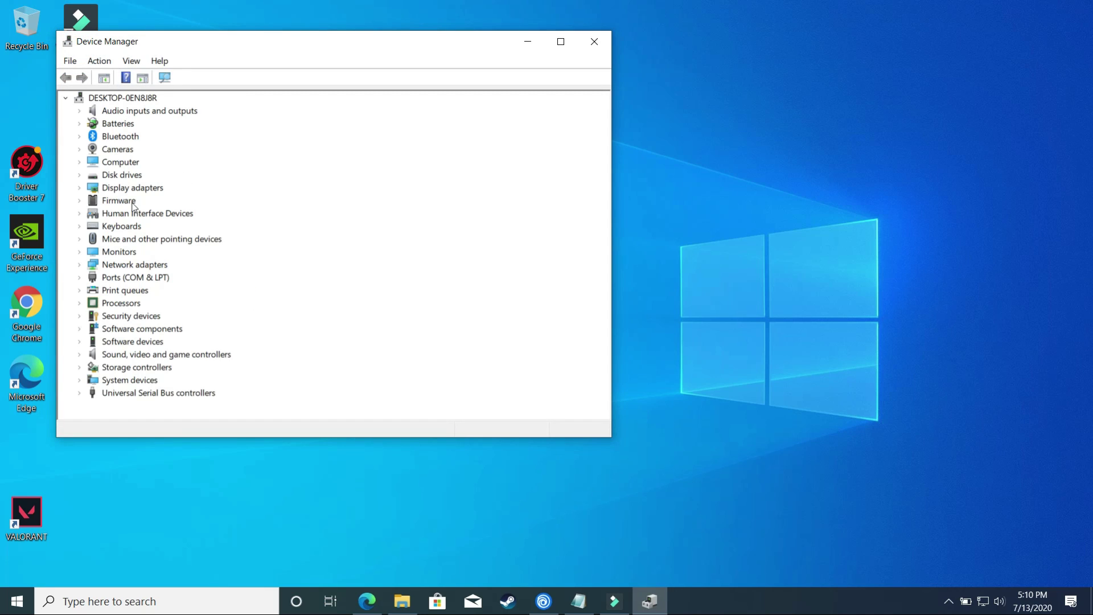
# Expand Display adapters and view the context options for AMD Radeon(TM) Vega 8 Graphics without changing anything.
pyautogui.doubleClick(133, 190)
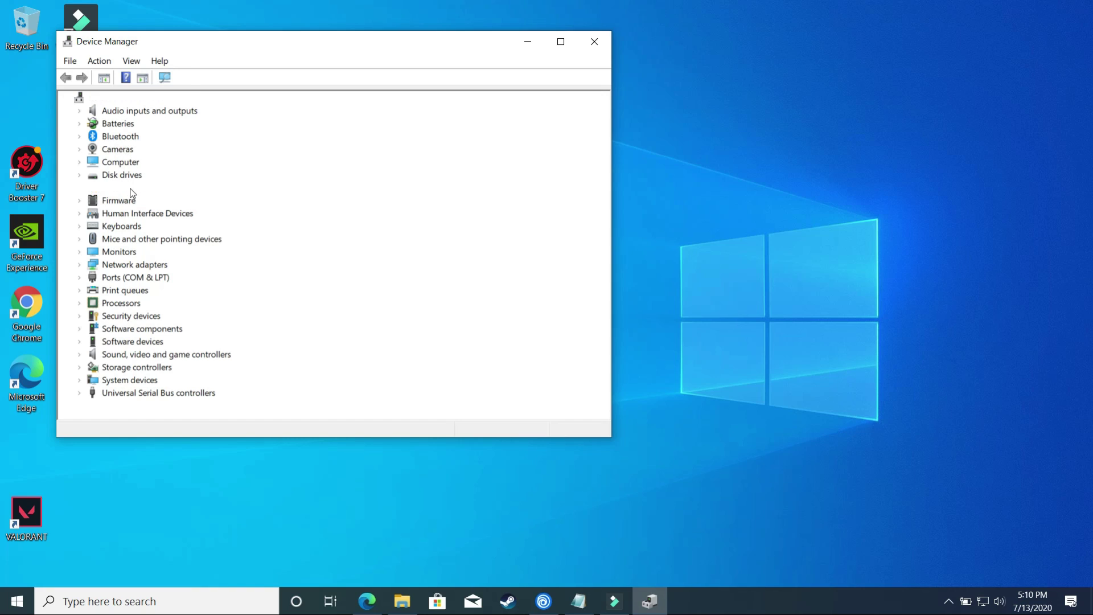
pyautogui.click(145, 202)
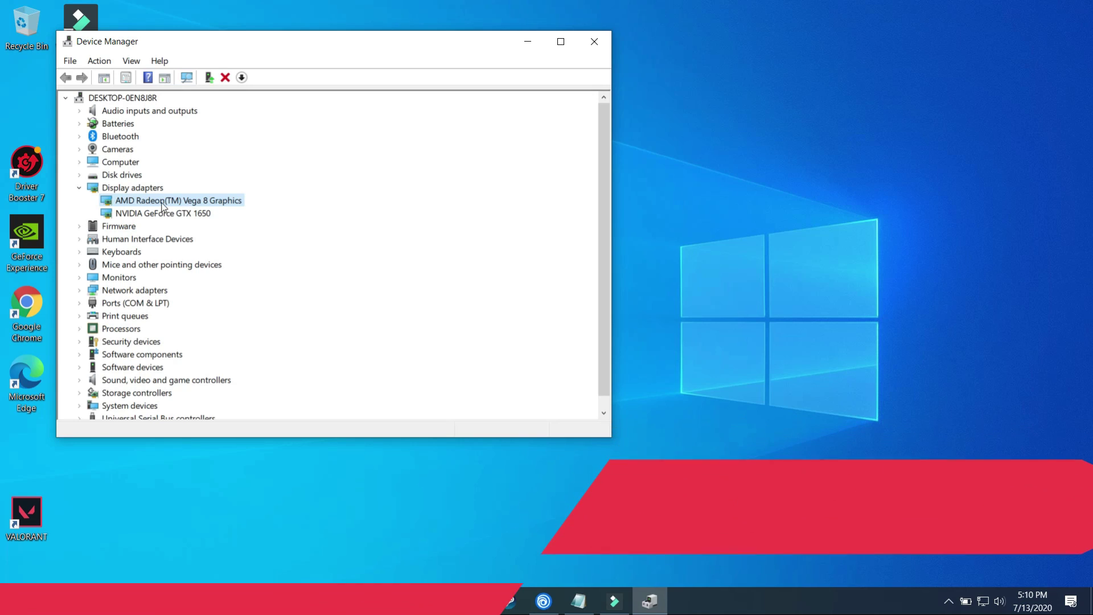
pyautogui.rightClick(163, 206)
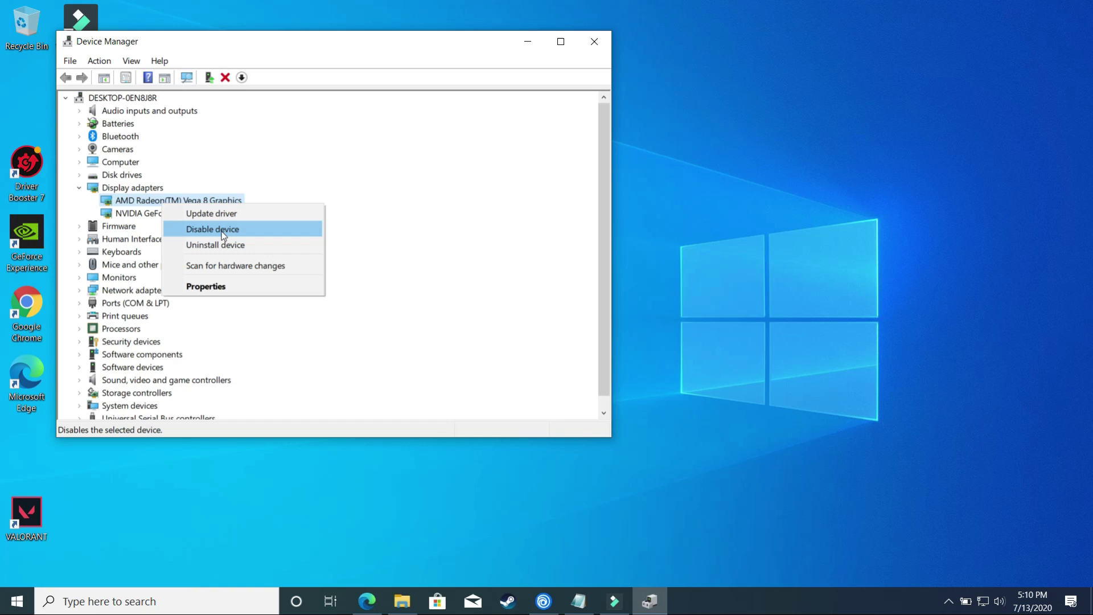
pyautogui.press('Escape')
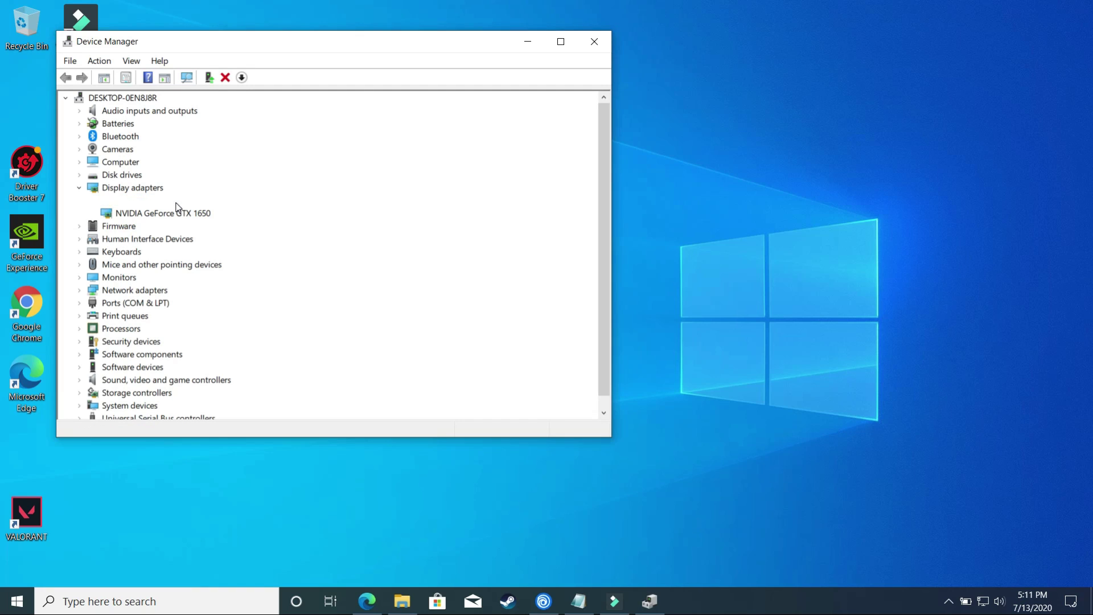
pyautogui.rightClick(177, 206)
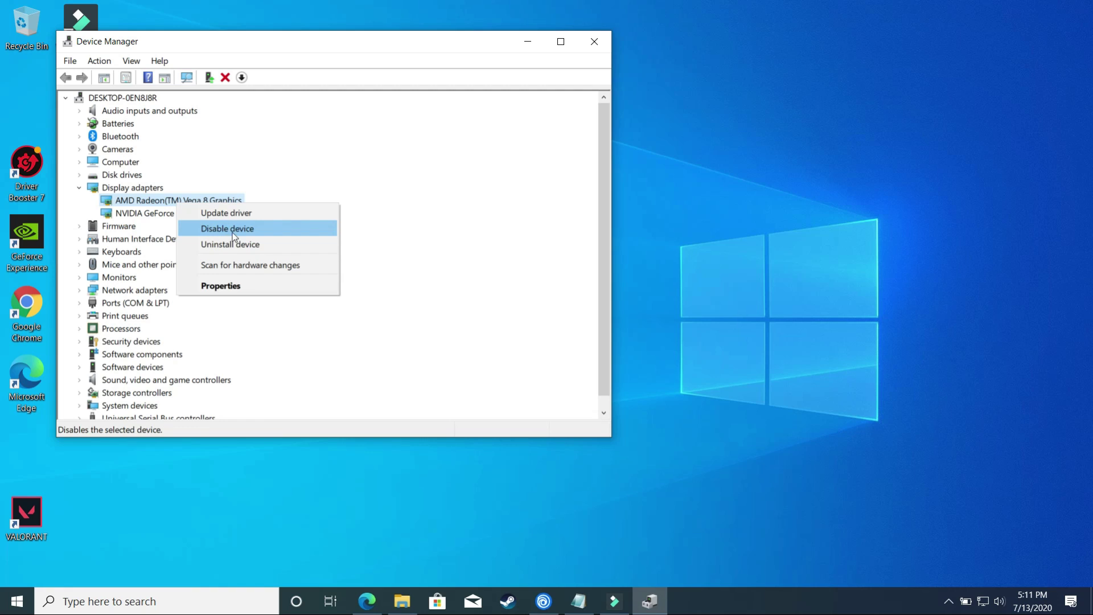
pyautogui.click(760, 220)
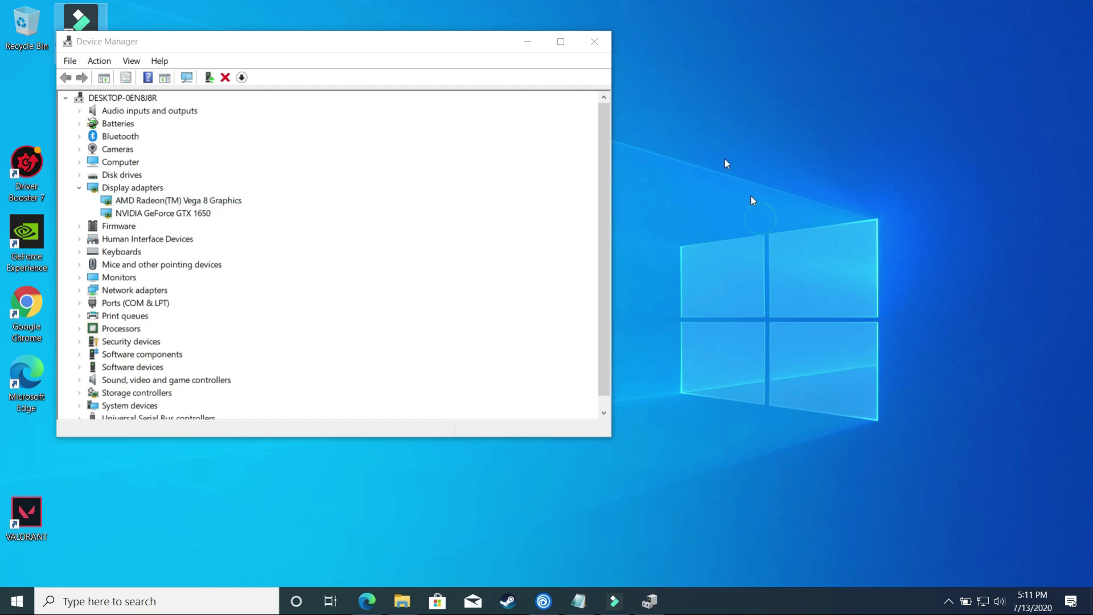
# Close the Device Manager window to return to the desktop.
pyautogui.click(590, 49)
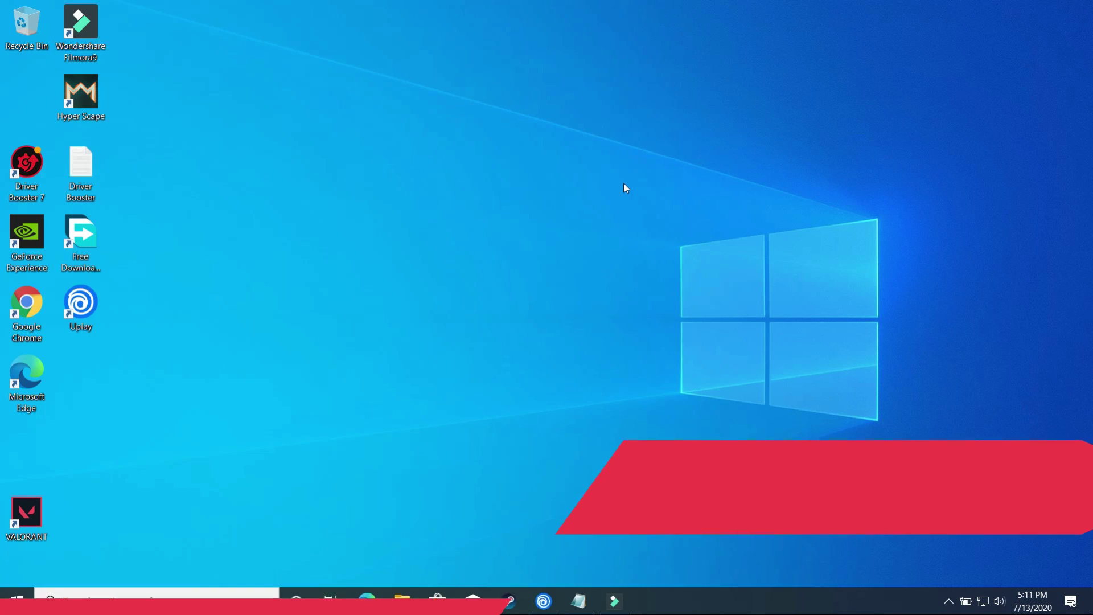